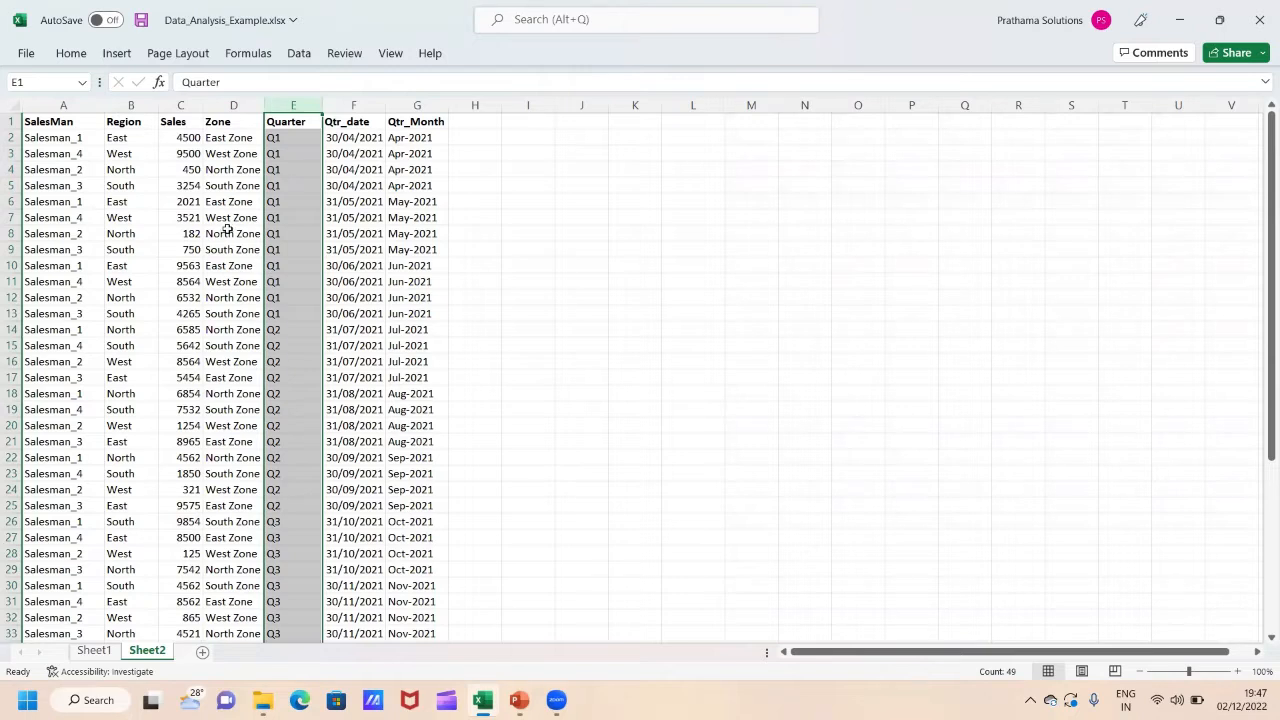
# Highlight the Region, Sales and SalesMan columns of the Sheet2 source data to review the fields for analysis
pyautogui.click(129, 104)
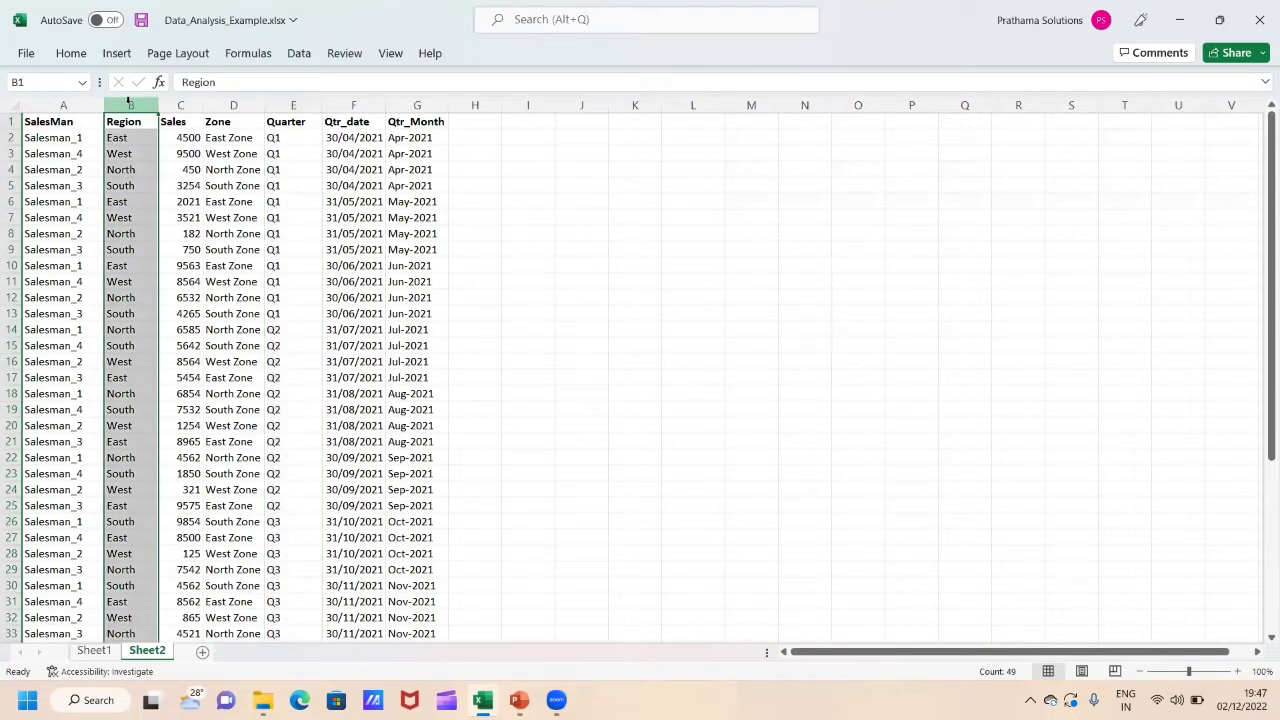
pyautogui.hotkey('shift', 'Right')
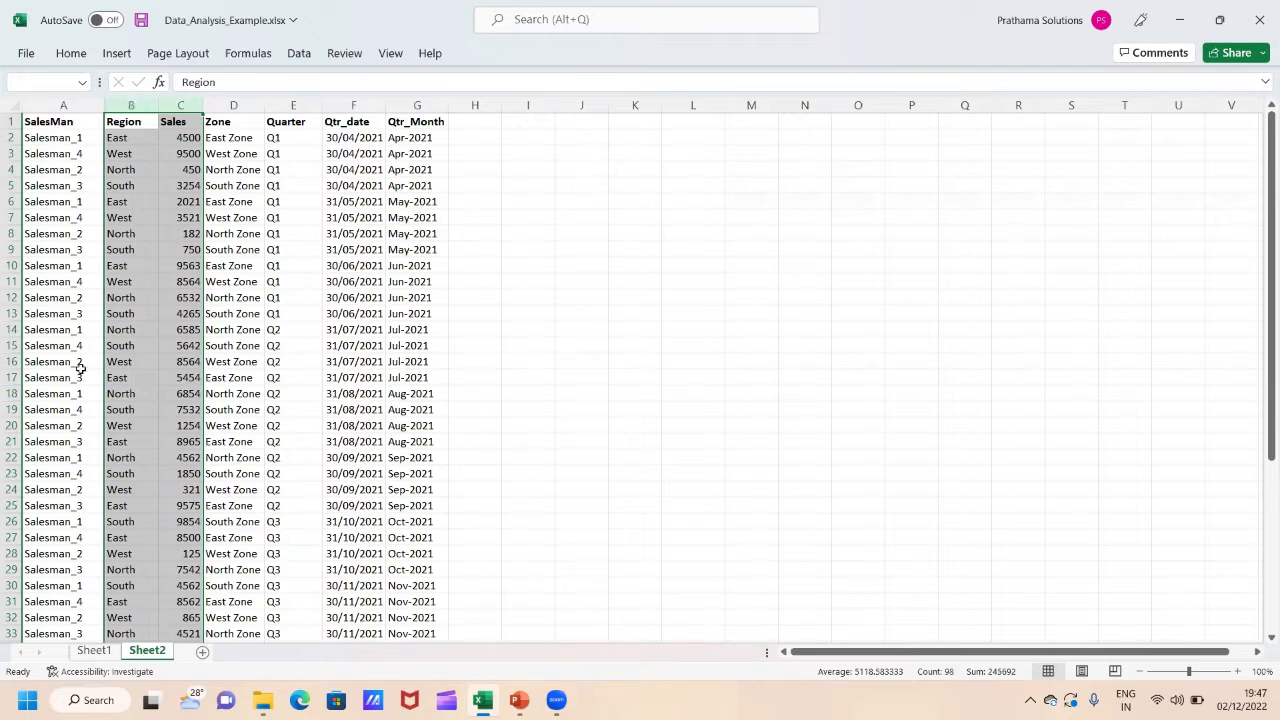
pyautogui.click(69, 106)
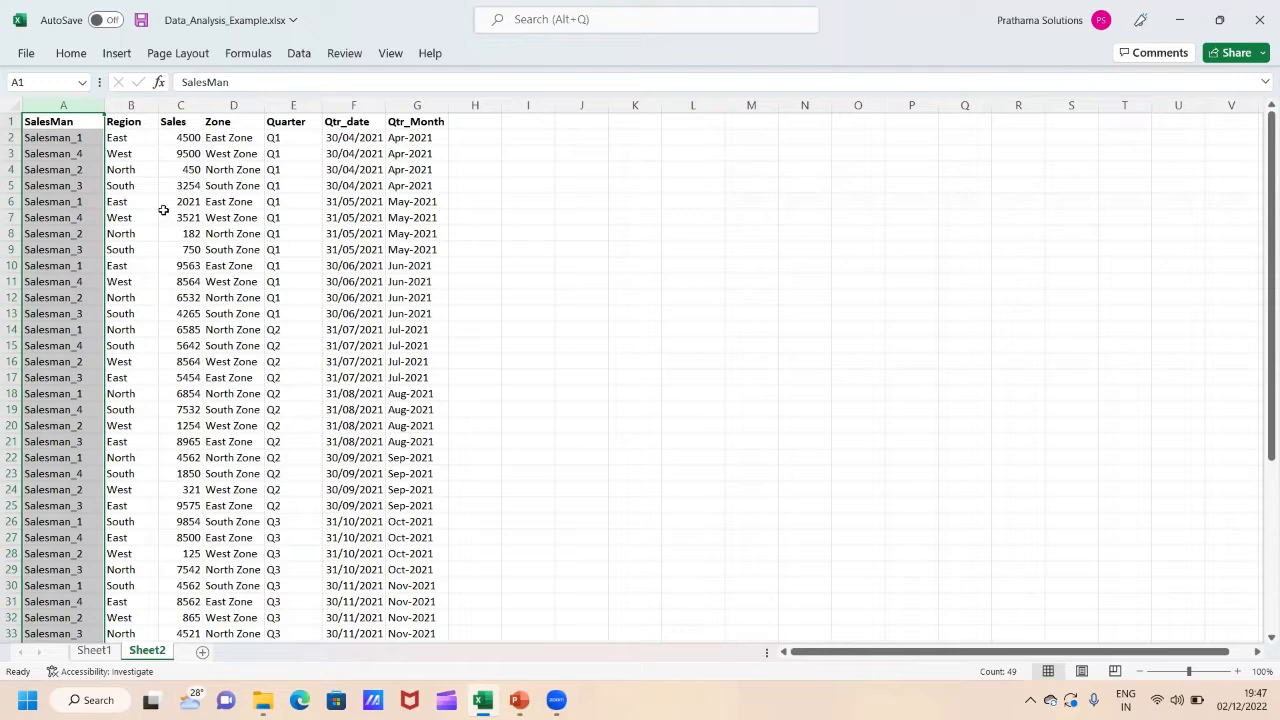
pyautogui.click(189, 104)
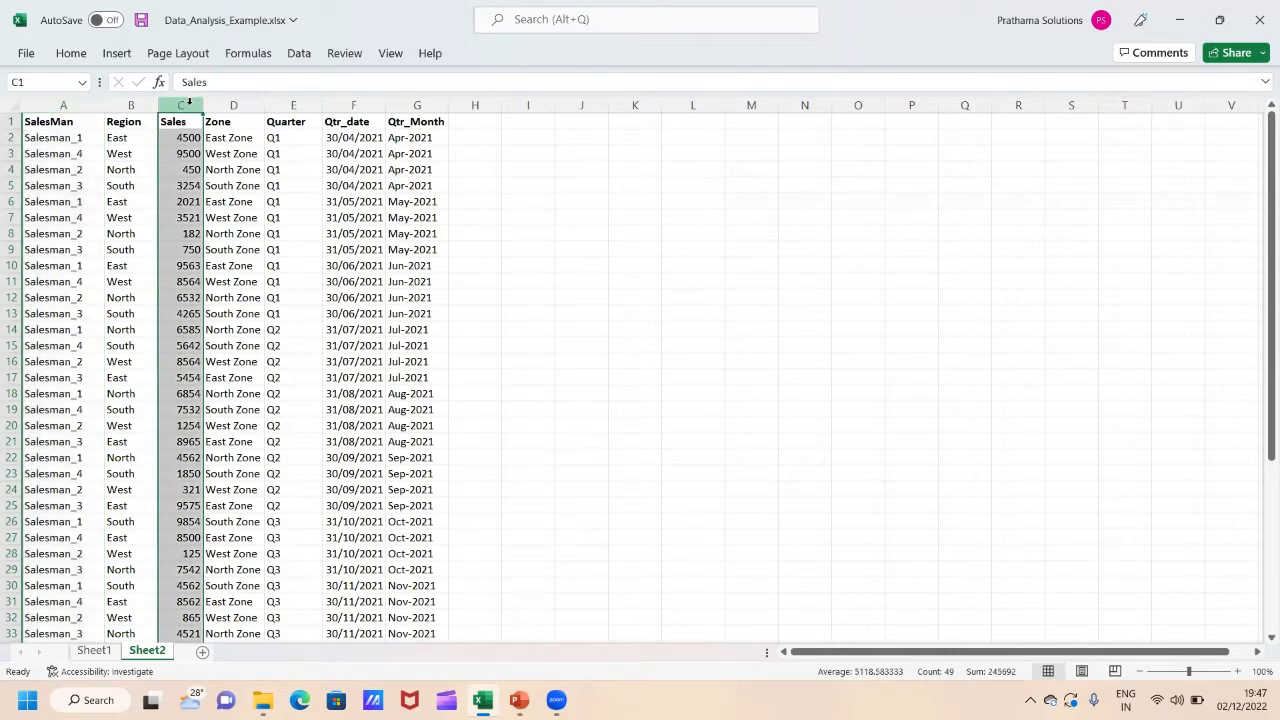
pyautogui.click(72, 125)
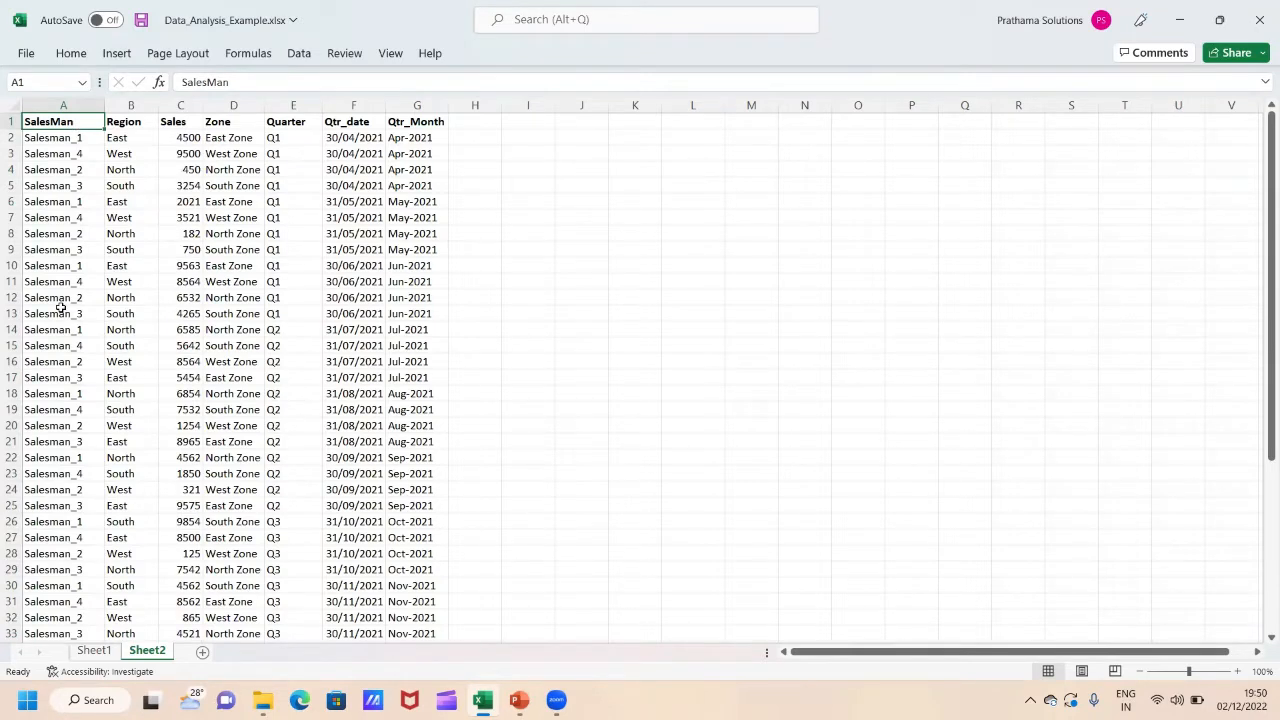
# Add a new sheet and create a PivotTable at A1 from Sheet2!$A$1:$G$49, with Quarter as rows and Sum of Sales as values
pyautogui.click(202, 653)
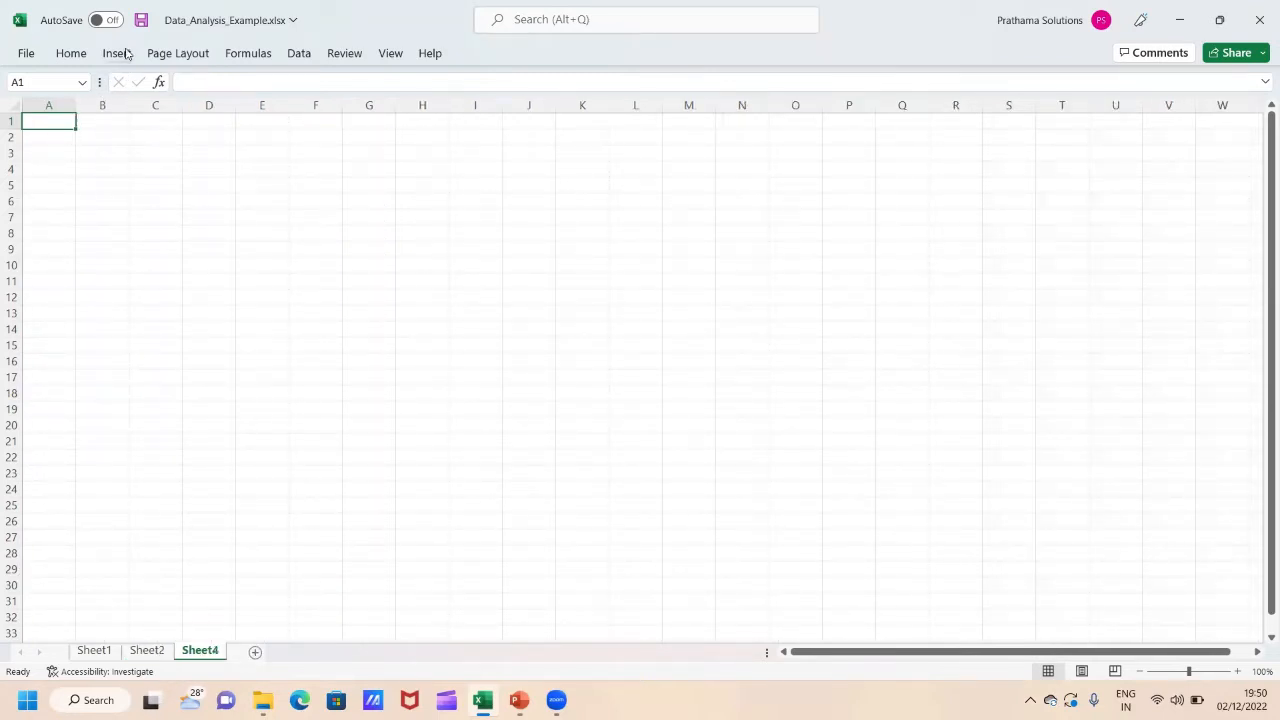
pyautogui.click(117, 53)
pyautogui.click(40, 88)
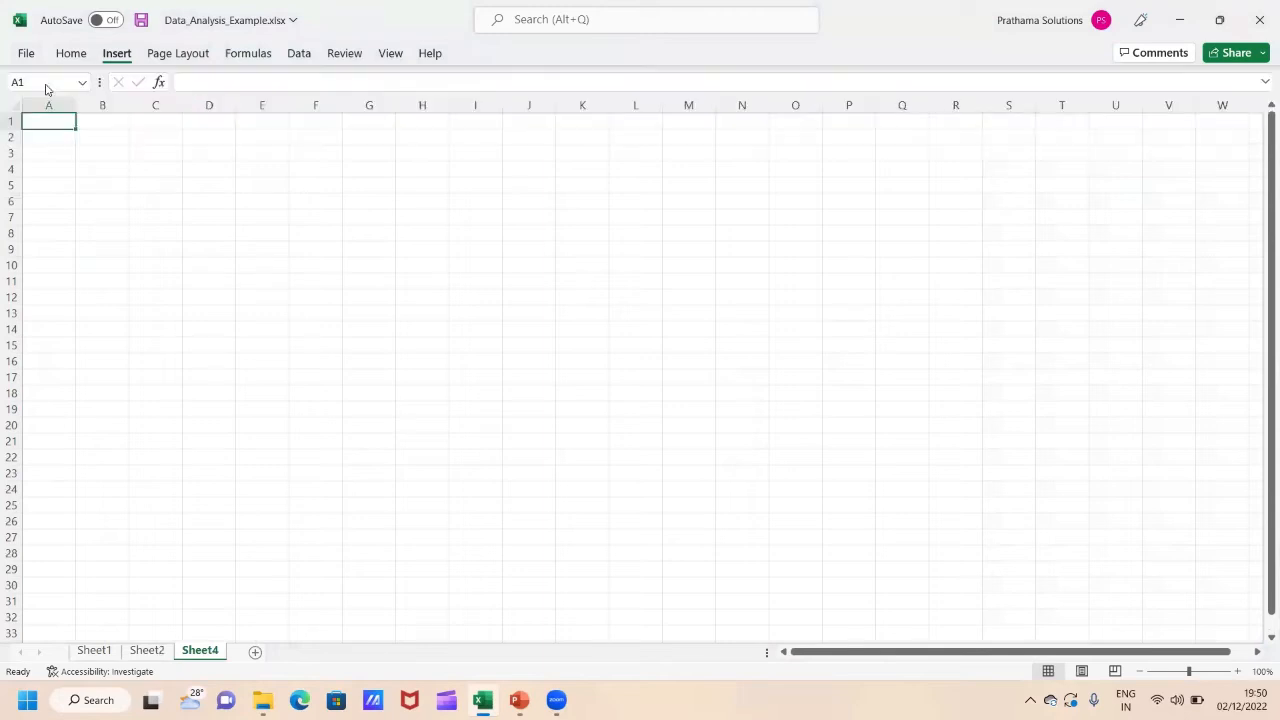
pyautogui.click(147, 651)
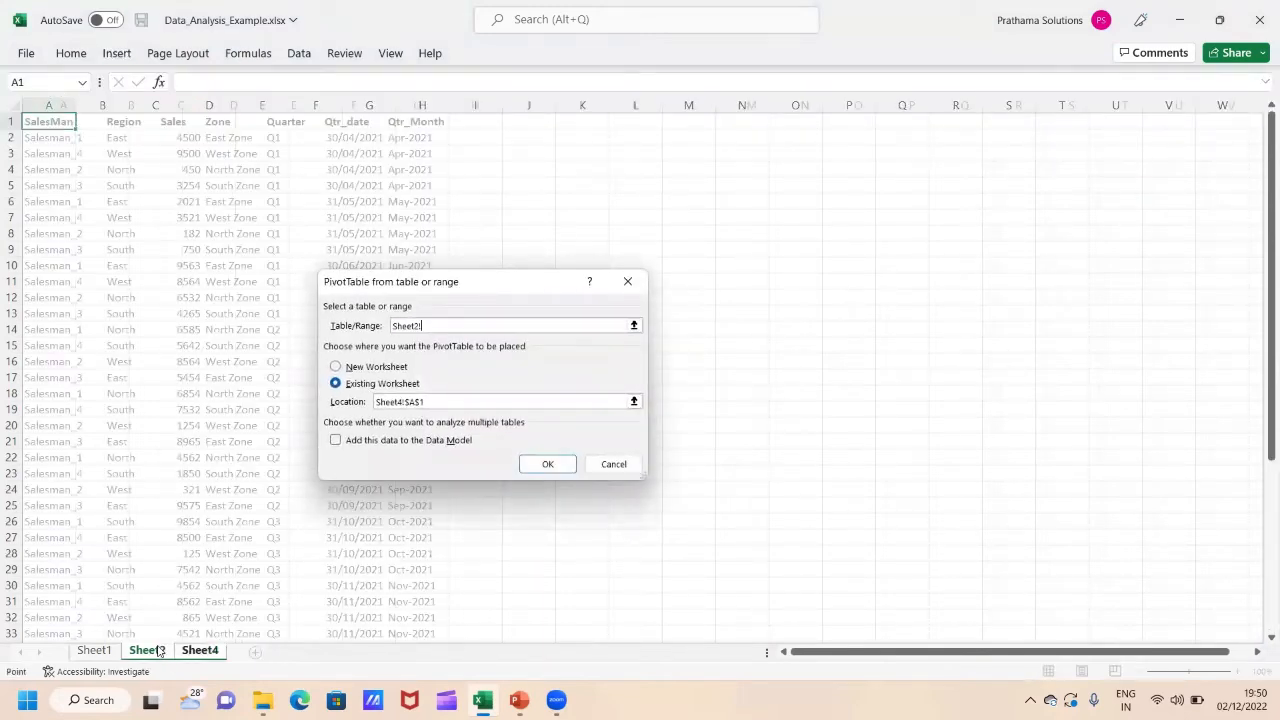
pyautogui.click(63, 123)
pyautogui.hotkey('ctrl', 'shift', 'Right')
pyautogui.hotkey('ctrl', 'shift', 'Down')
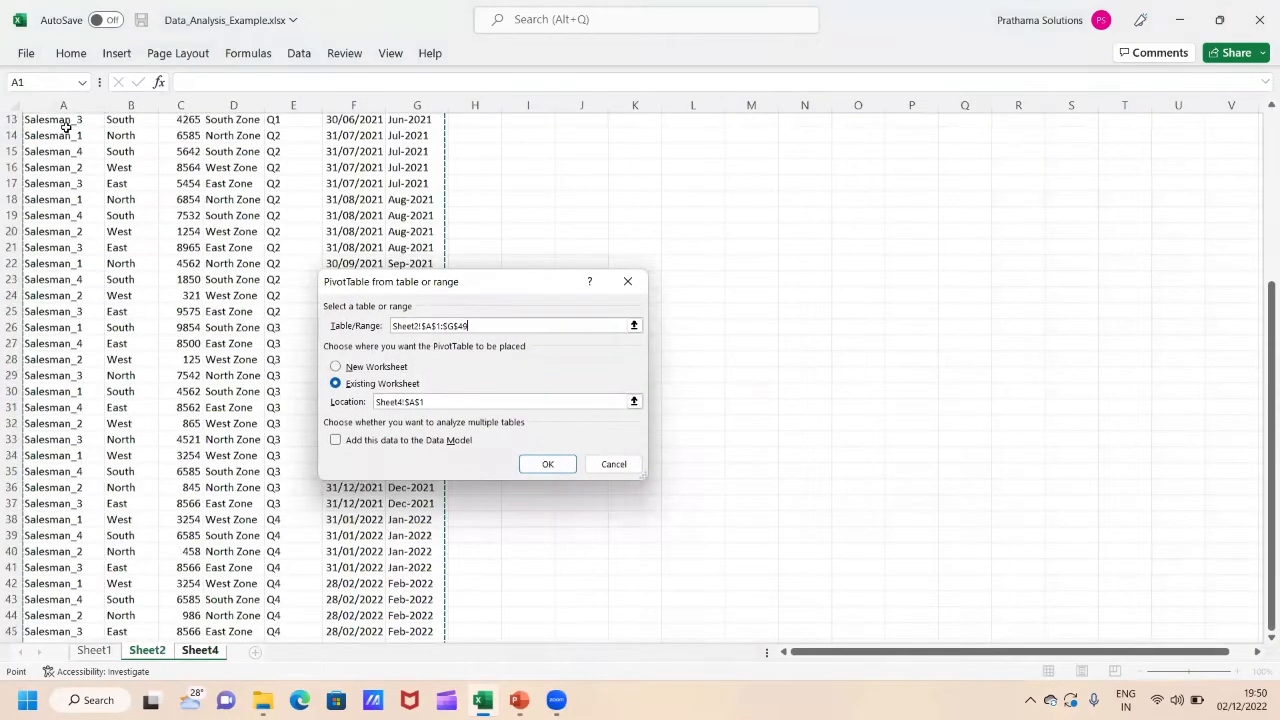
pyautogui.click(559, 466)
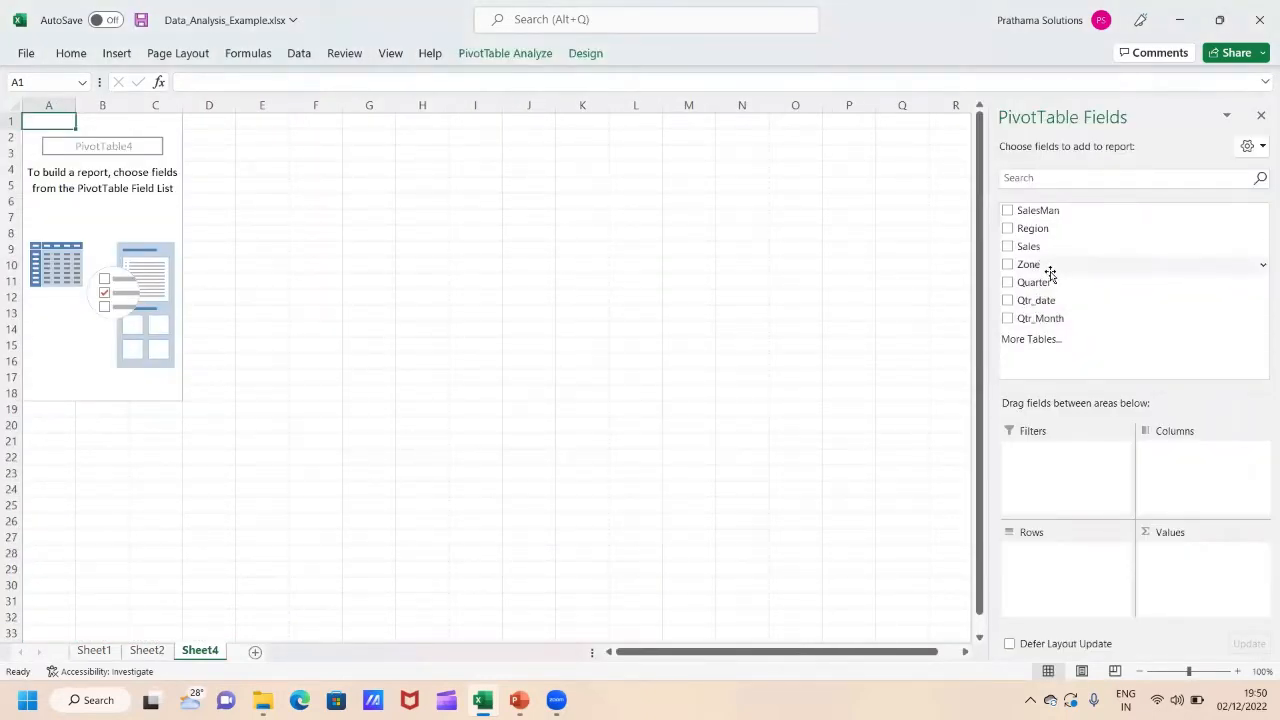
pyautogui.moveTo(1053, 284); pyautogui.dragTo(1118, 575)
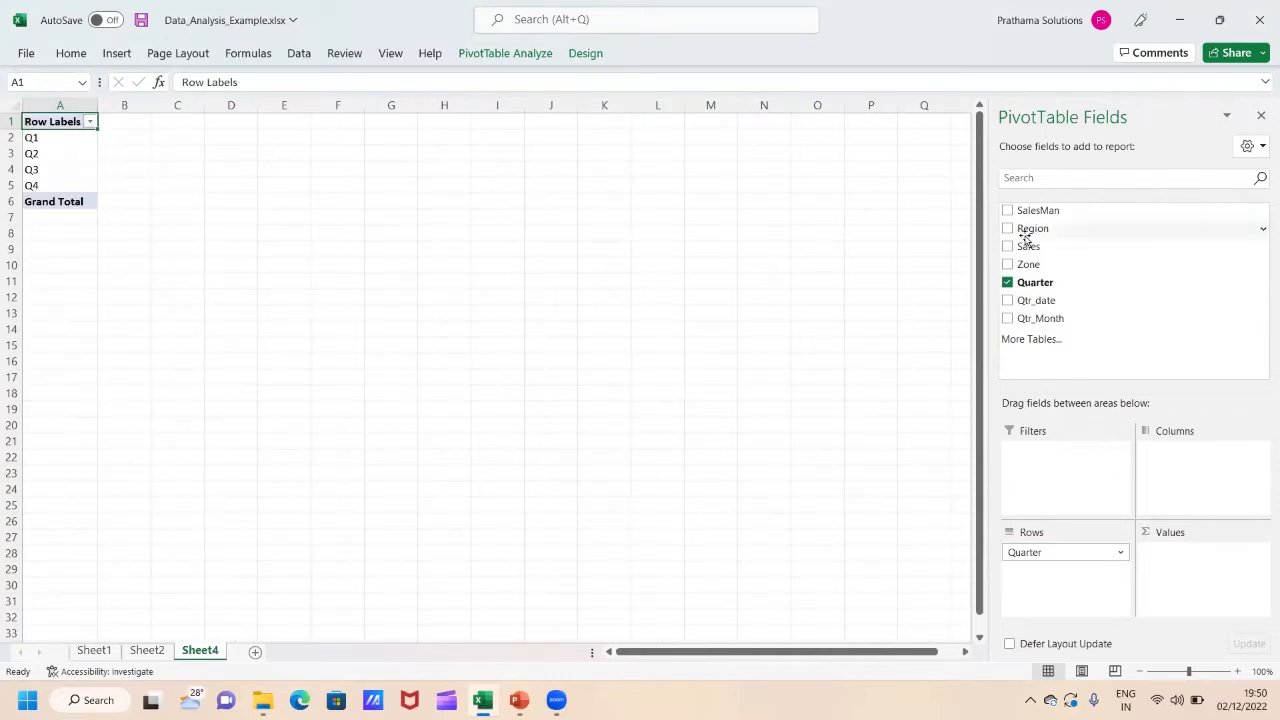
pyautogui.moveTo(1043, 246); pyautogui.dragTo(1190, 558)
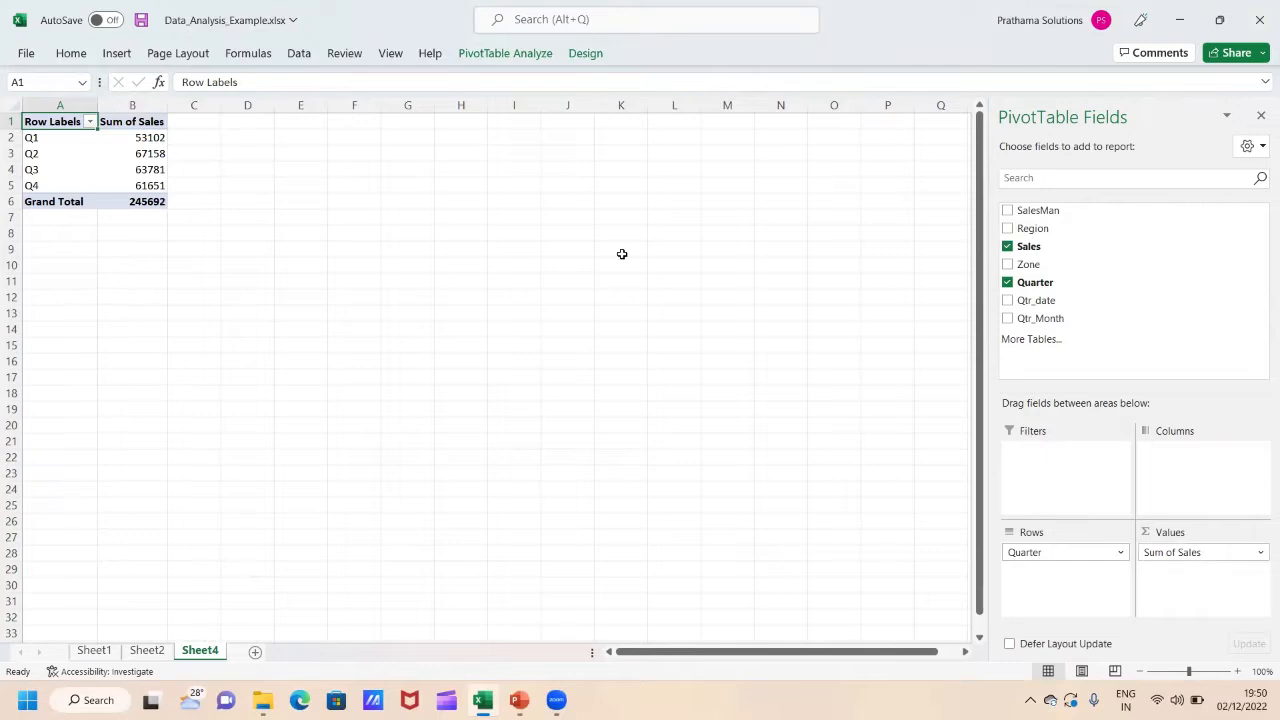
# Create a second PivotTable at D1 of Sheet4 from Sheet2!$A$1:$G$49, with Zone as rows and Sum of Sales as values
pyautogui.click(248, 122)
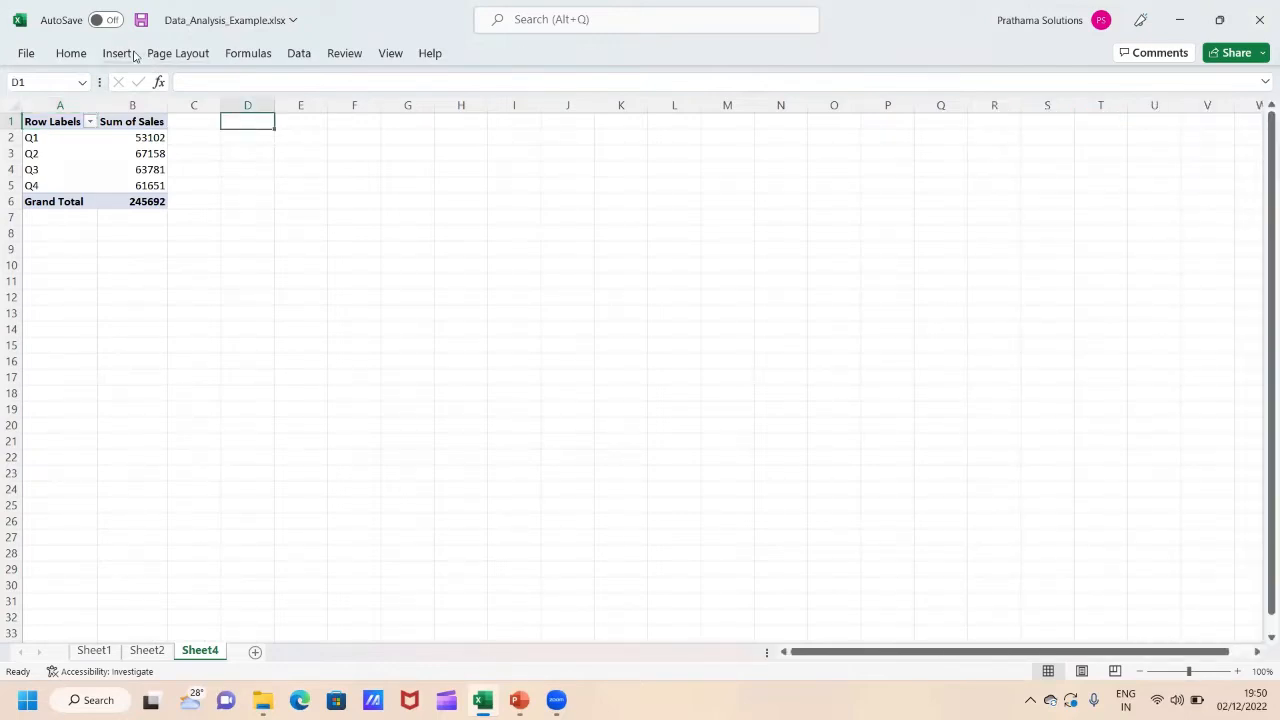
pyautogui.click(127, 54)
pyautogui.click(40, 92)
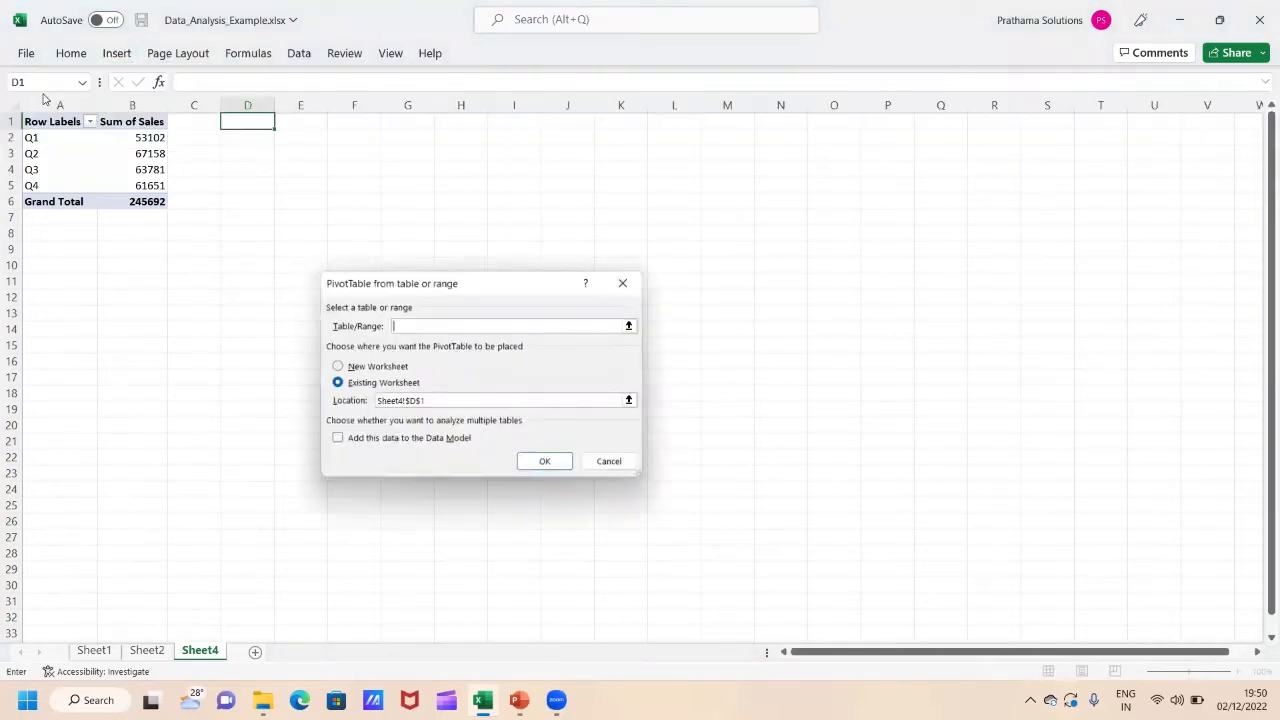
pyautogui.click(152, 651)
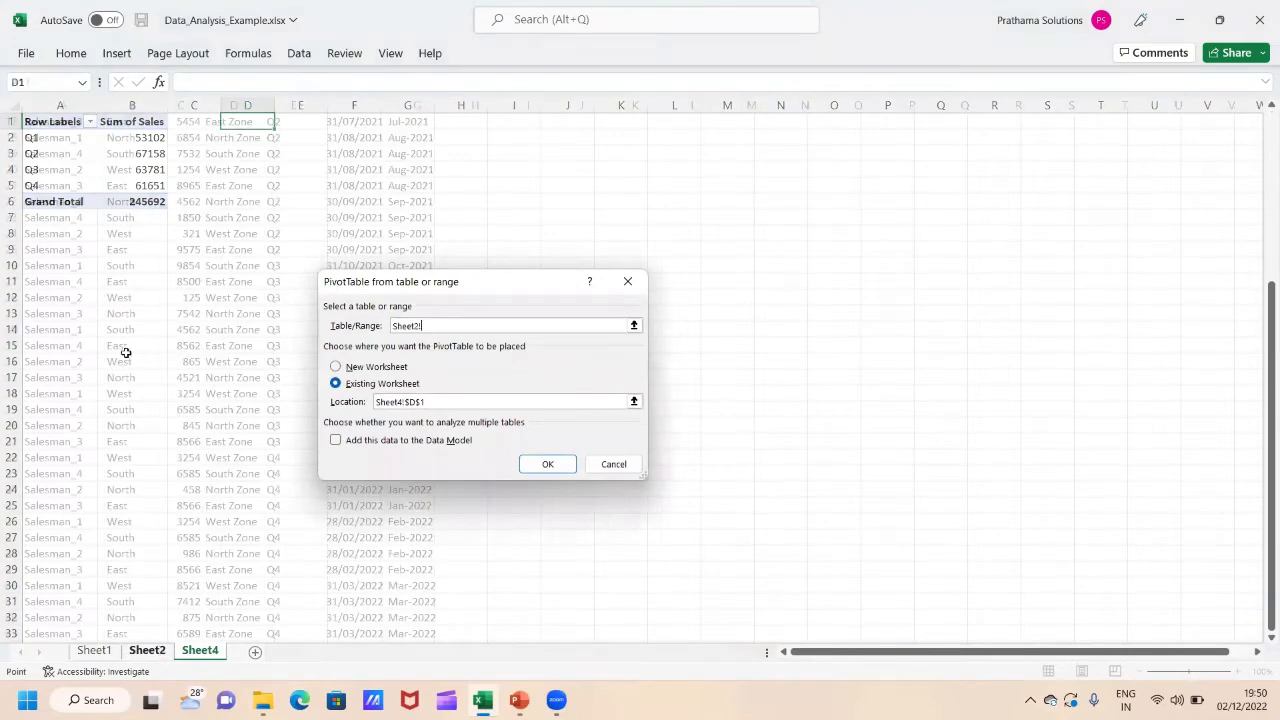
pyautogui.click(76, 242)
pyautogui.hotkey('ctrl', 'Home')
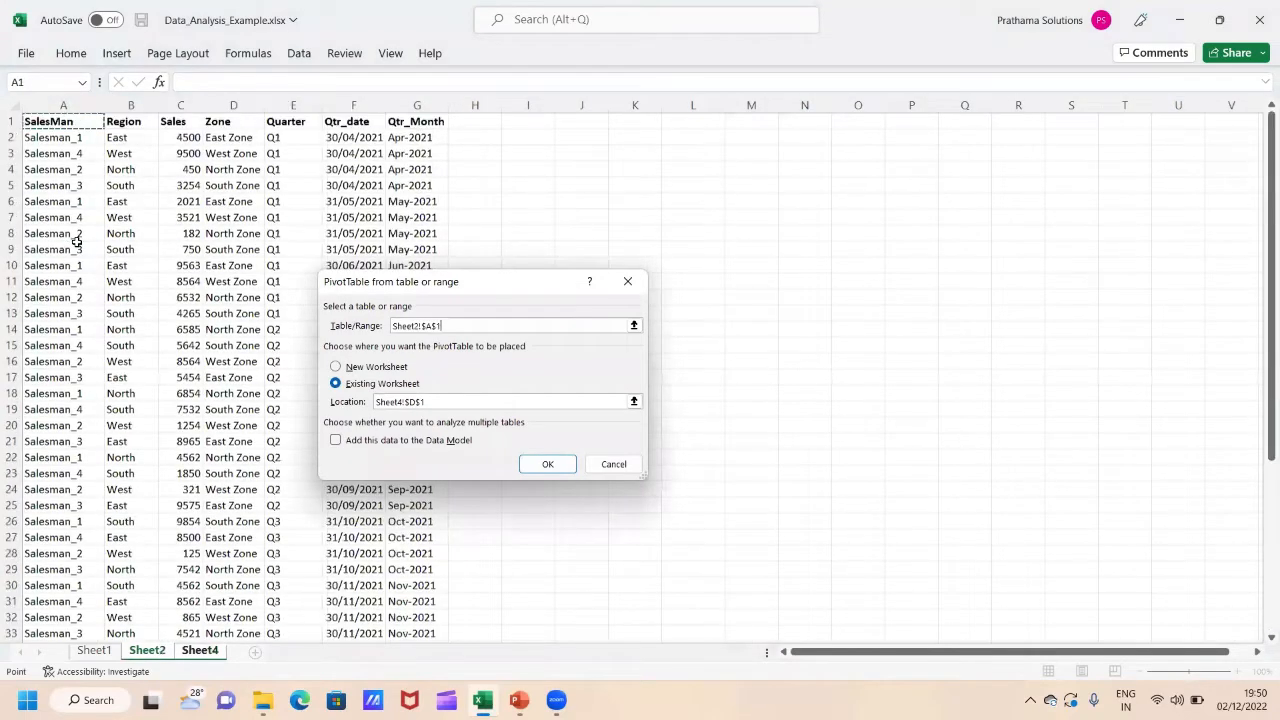
pyautogui.hotkey('ctrl', 'shift', 'End')
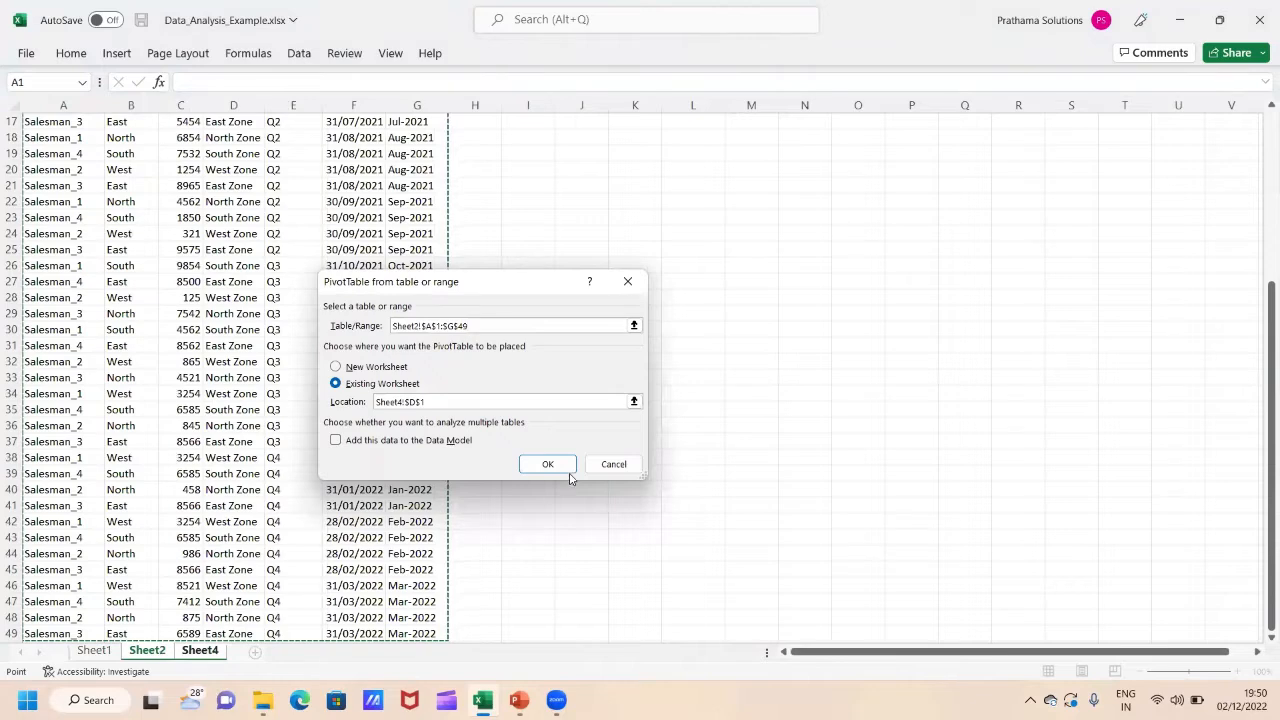
pyautogui.click(566, 466)
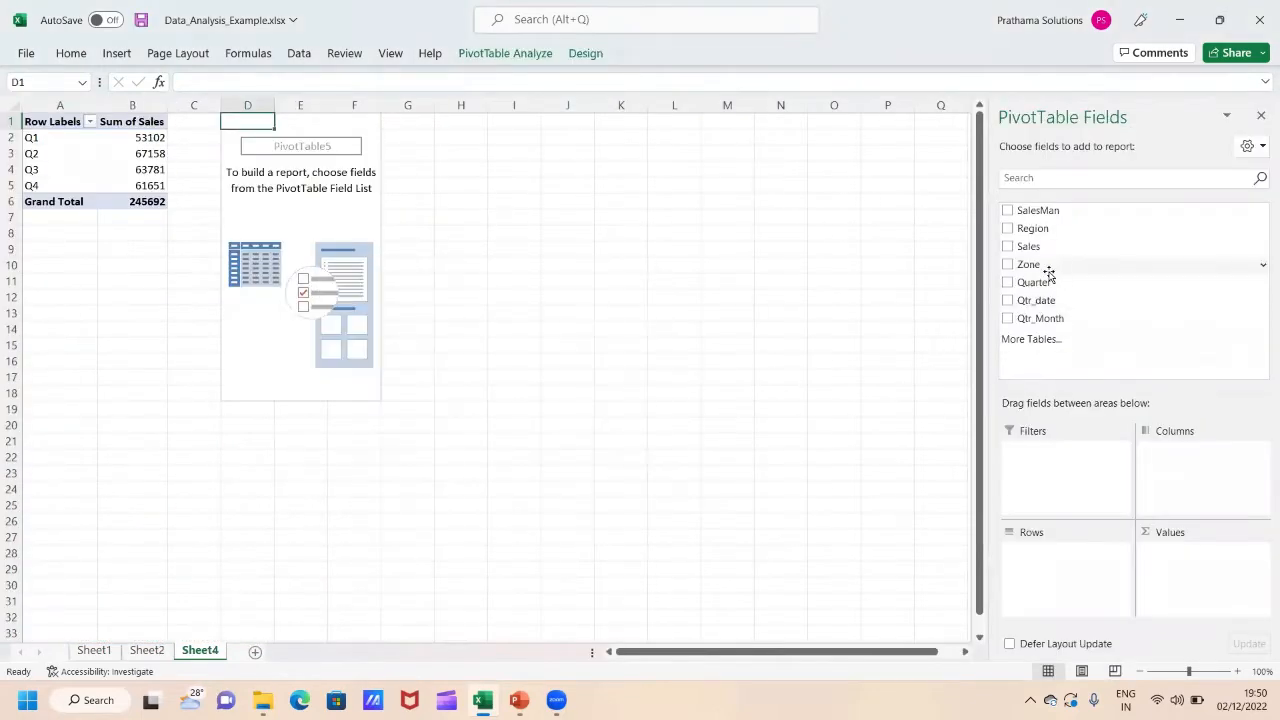
pyautogui.moveTo(1048, 272); pyautogui.dragTo(1073, 592)
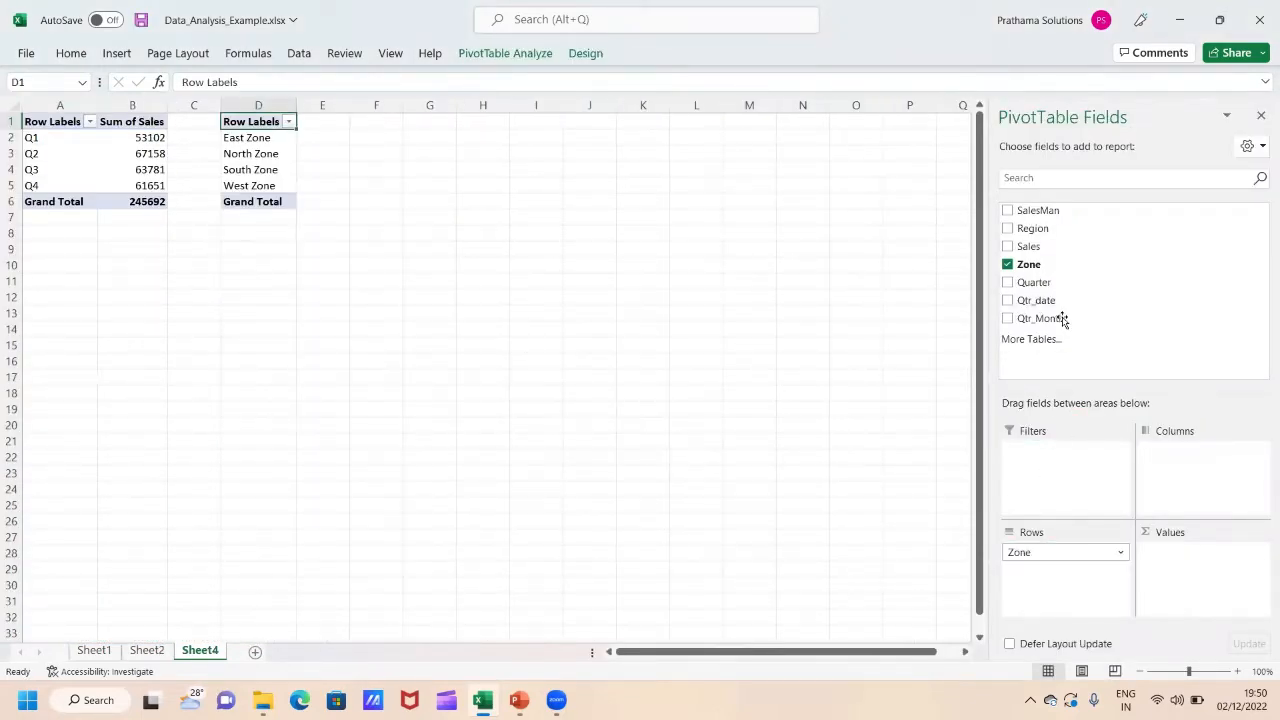
pyautogui.moveTo(1029, 247); pyautogui.dragTo(1228, 597)
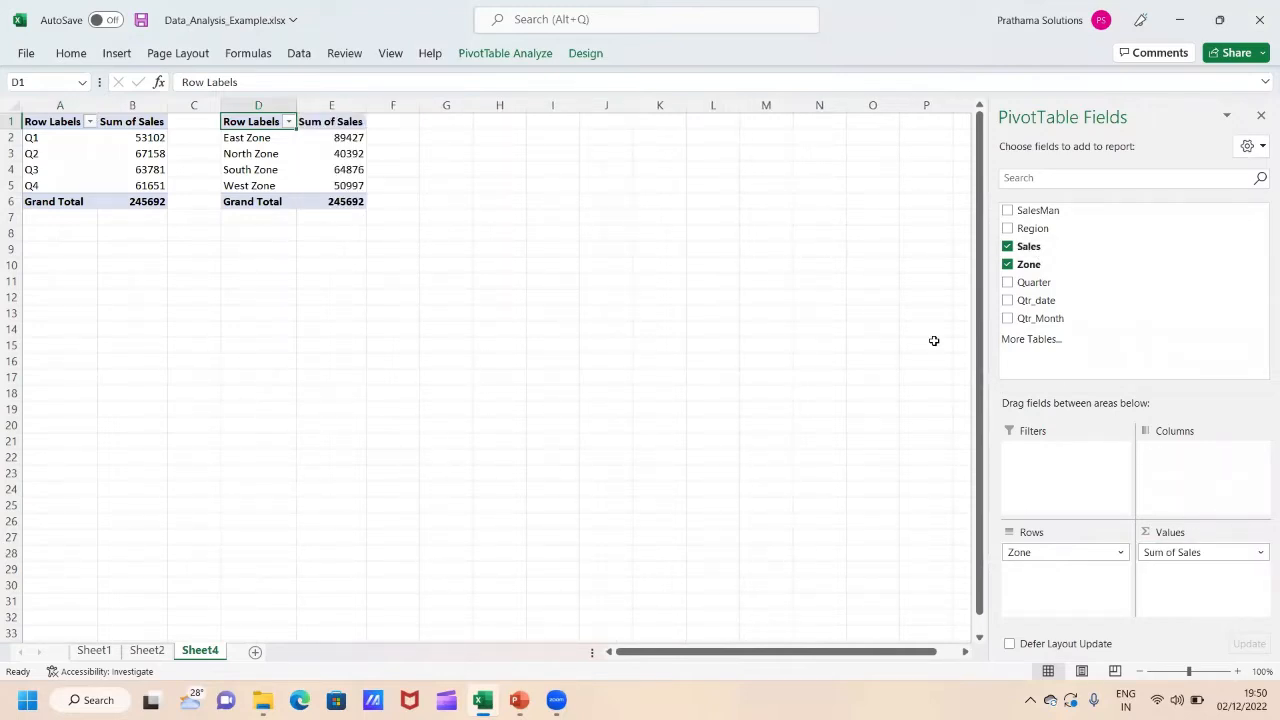
# Create a third PivotTable at G1 of Sheet4 from Sheet2!$A$1:$G$49, with SalesMan as rows and Sum of Sales as values
pyautogui.click(441, 124)
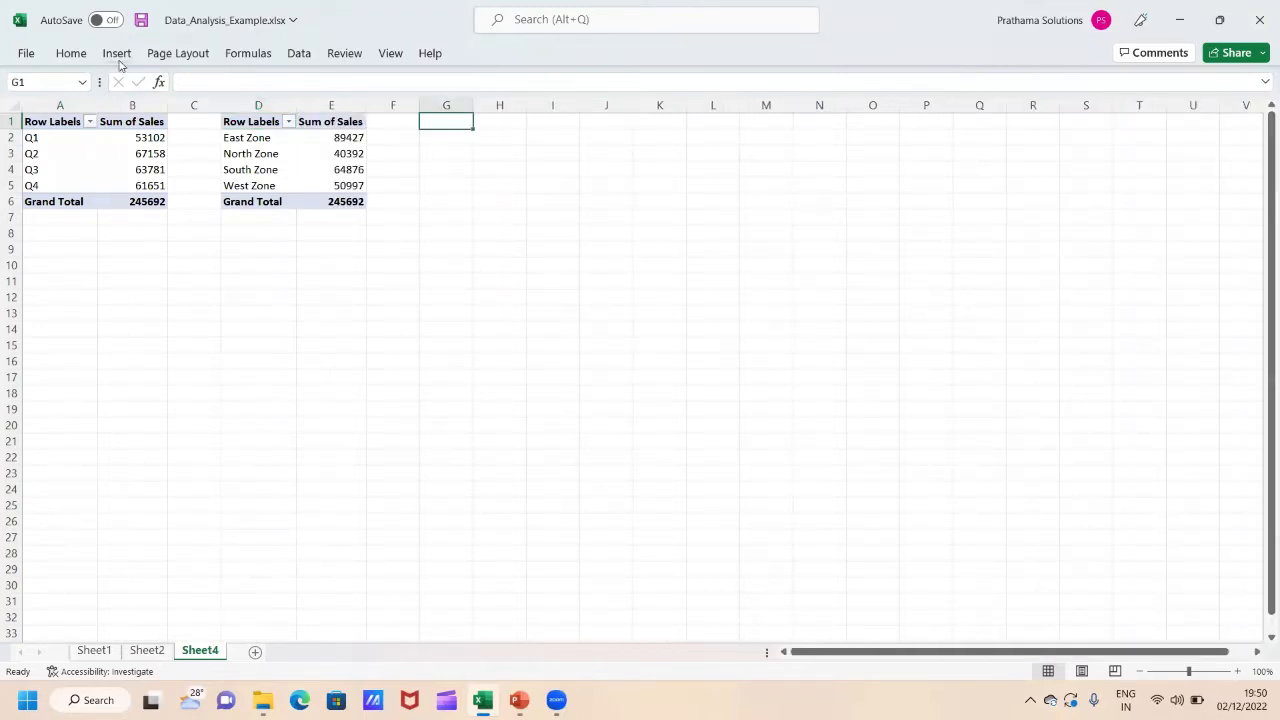
pyautogui.click(116, 53)
pyautogui.click(45, 98)
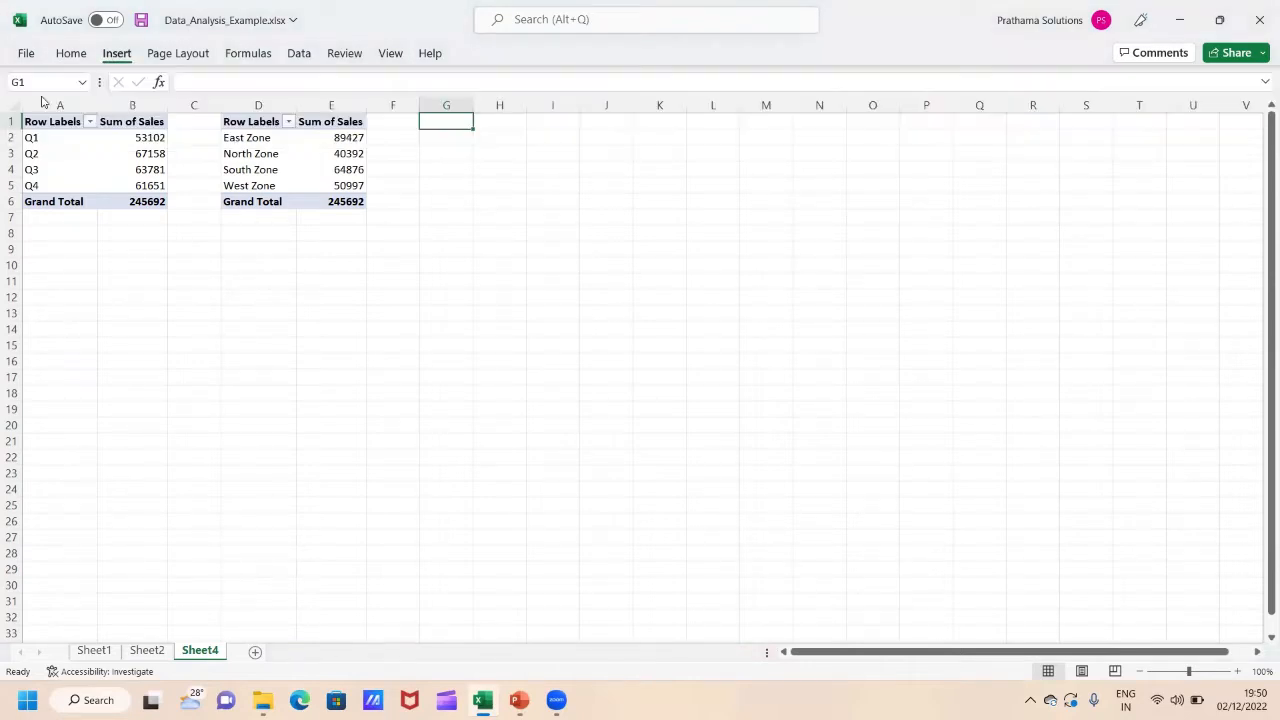
pyautogui.click(147, 651)
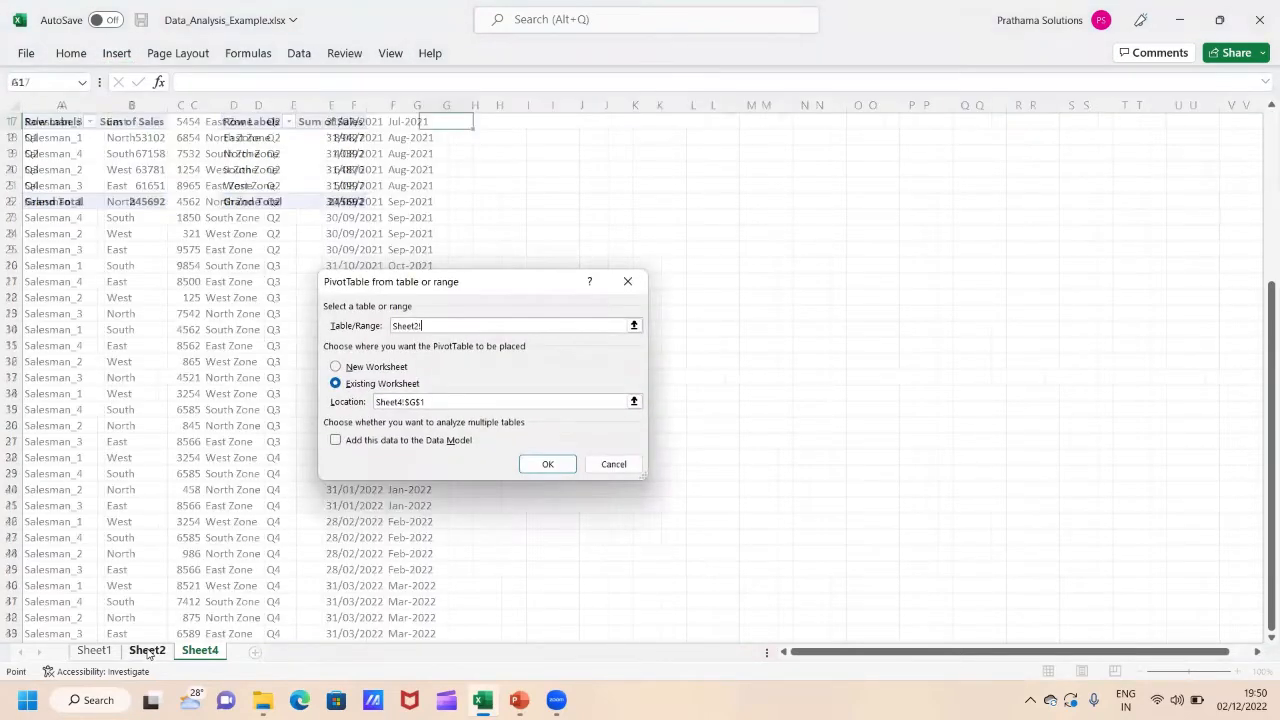
pyautogui.click(61, 163)
pyautogui.hotkey('ctrl', 'Up')
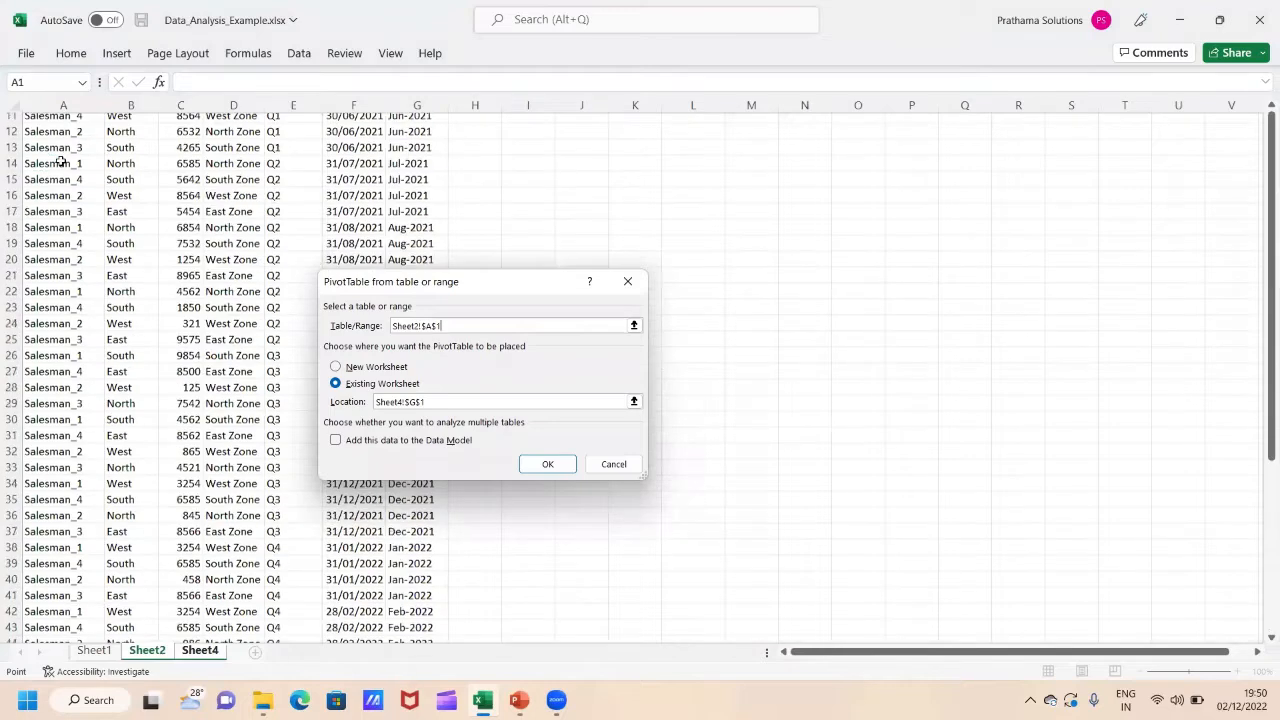
pyautogui.hotkey('ctrl', 'shift', 'Right')
pyautogui.hotkey('ctrl', 'shift', 'Down')
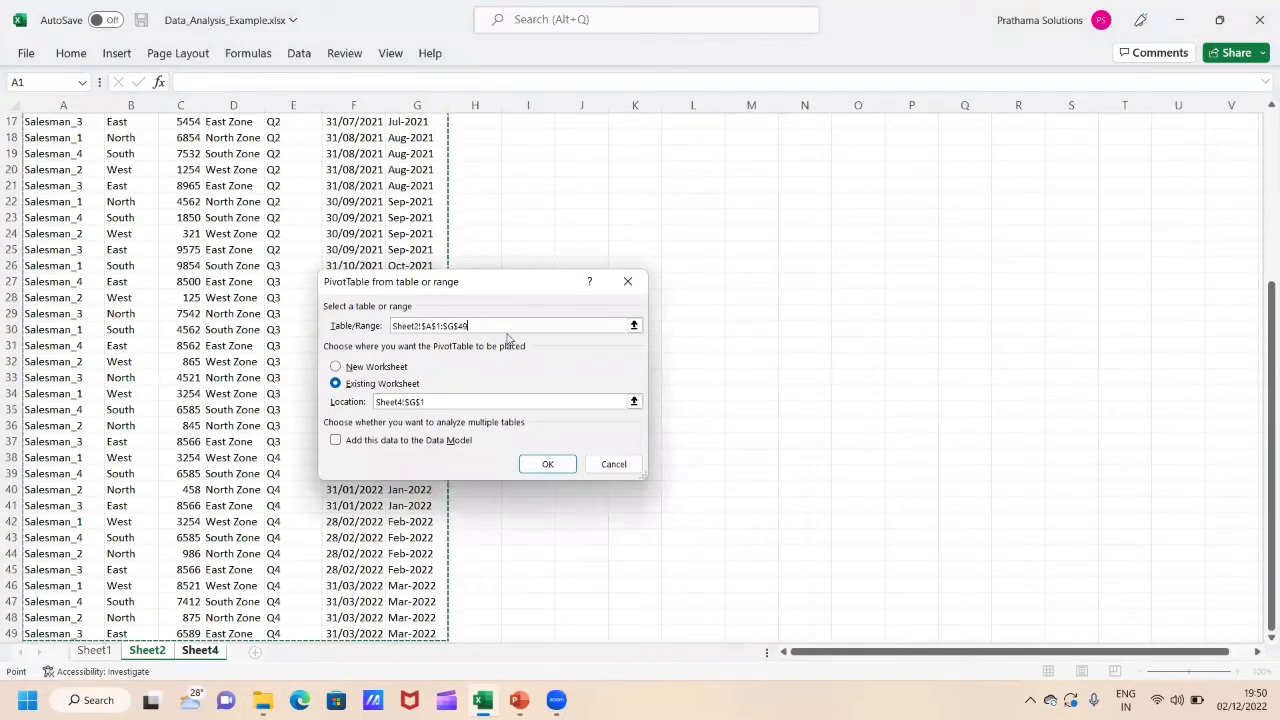
pyautogui.click(549, 464)
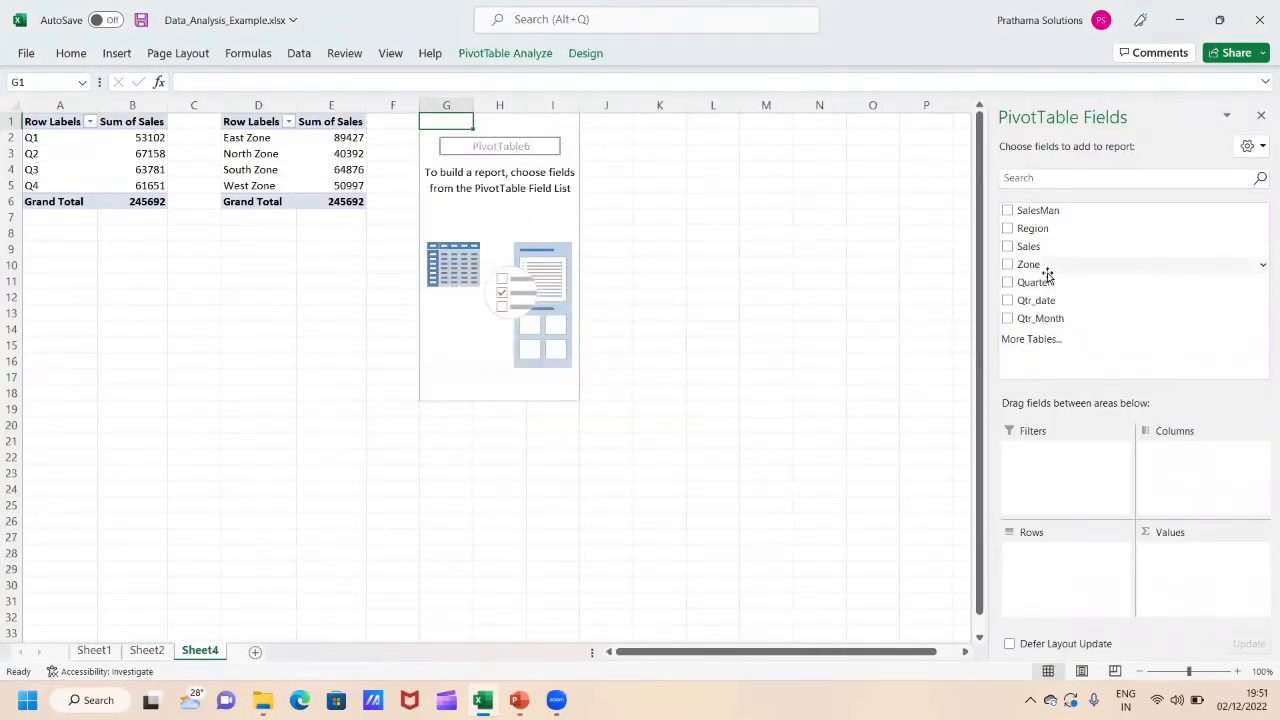
pyautogui.moveTo(1066, 211); pyautogui.dragTo(1102, 582)
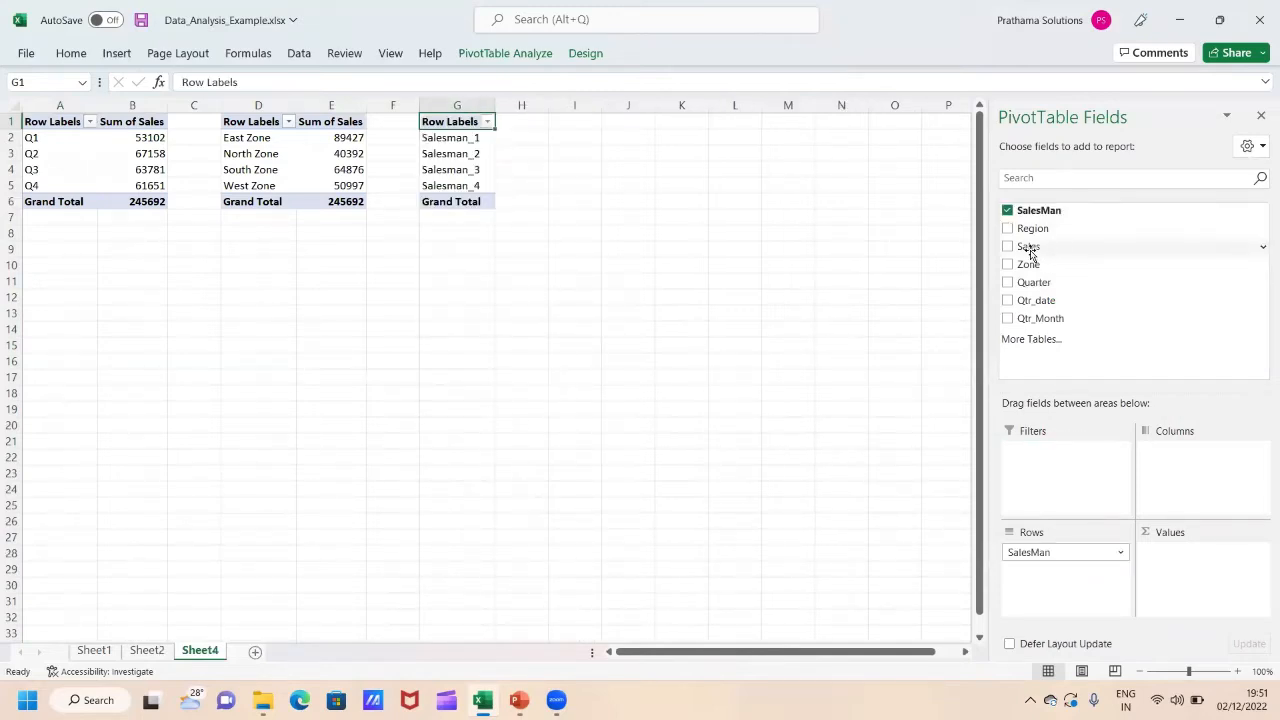
pyautogui.moveTo(1030, 250); pyautogui.dragTo(1220, 588)
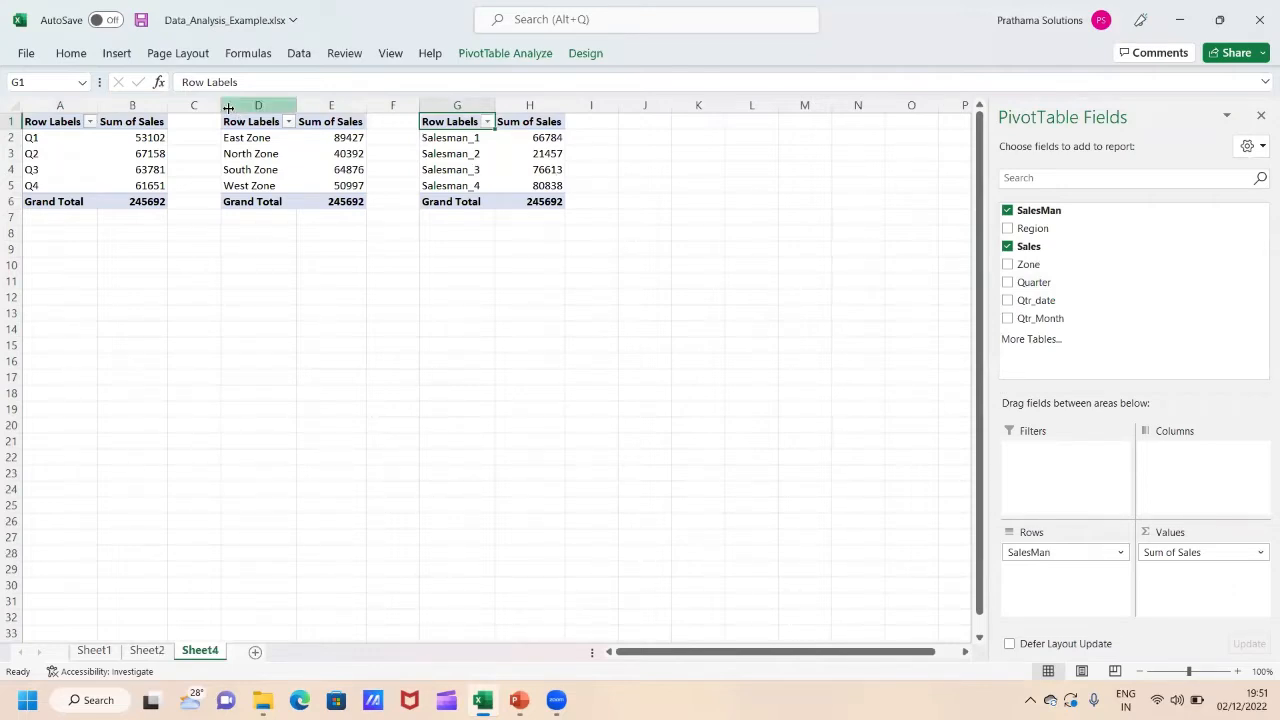
# Narrow the empty spacer columns C and F between the three PivotTables
pyautogui.moveTo(219, 105); pyautogui.dragTo(201, 105)
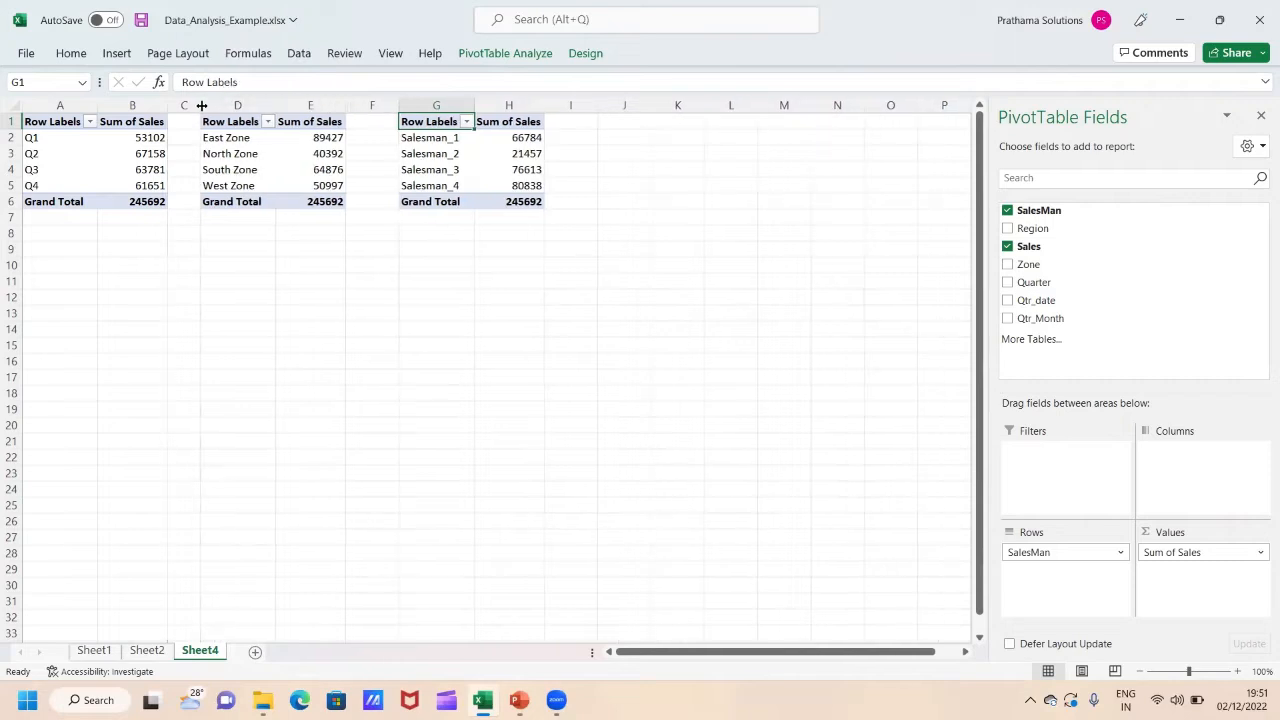
pyautogui.moveTo(403, 103); pyautogui.dragTo(368, 103)
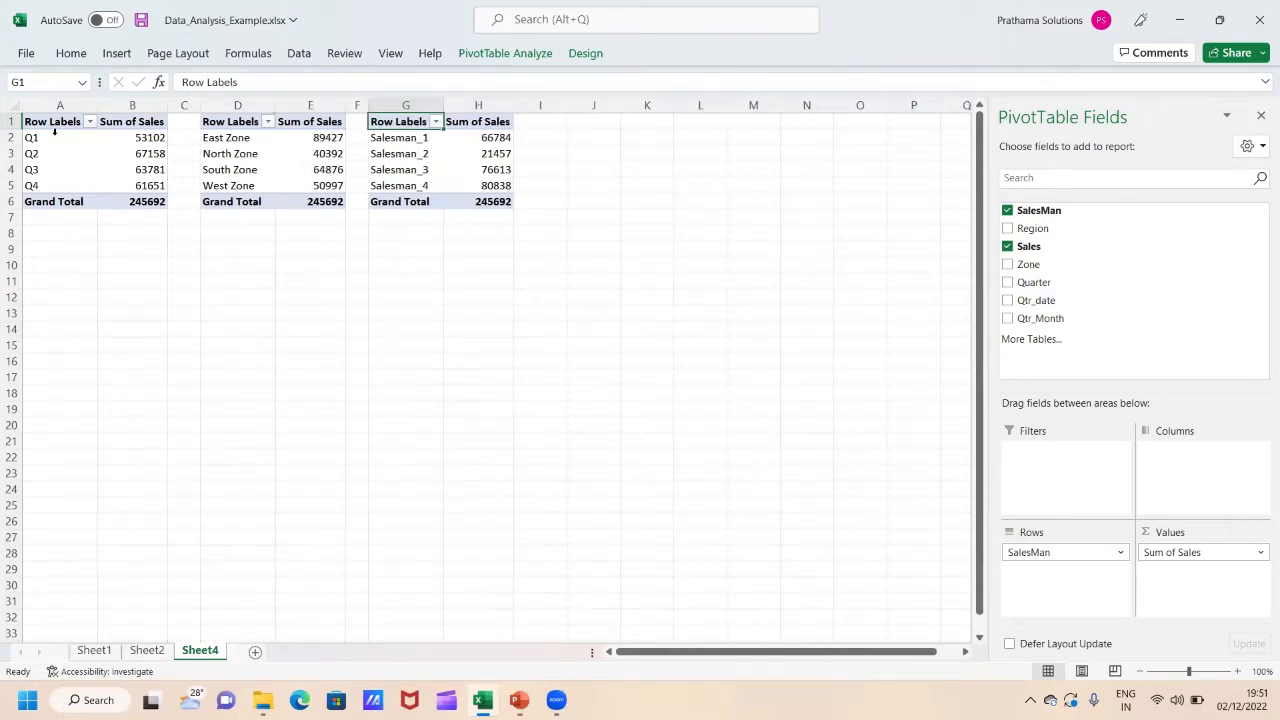
# Insert a 2-D clustered column chart of the quarterly sales in A2:B5 and place it below the PivotTables, starting around row 8
pyautogui.moveTo(60, 137); pyautogui.dragTo(150, 186)
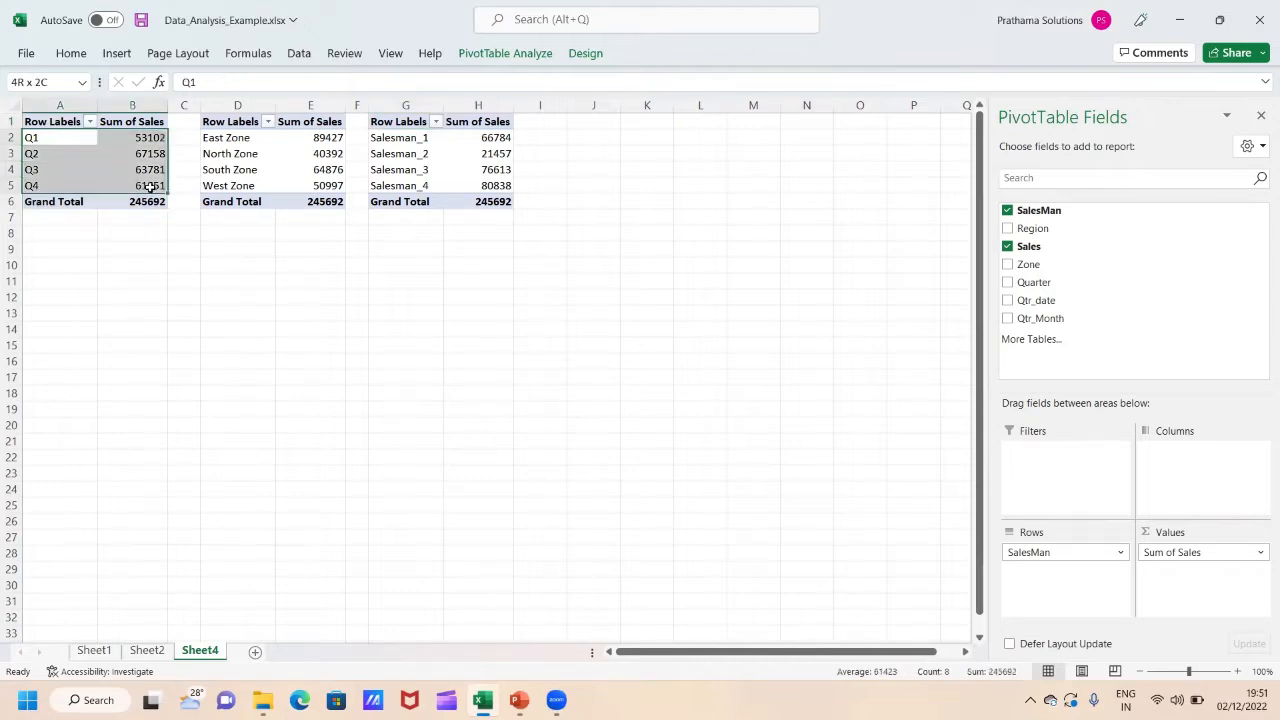
pyautogui.click(117, 53)
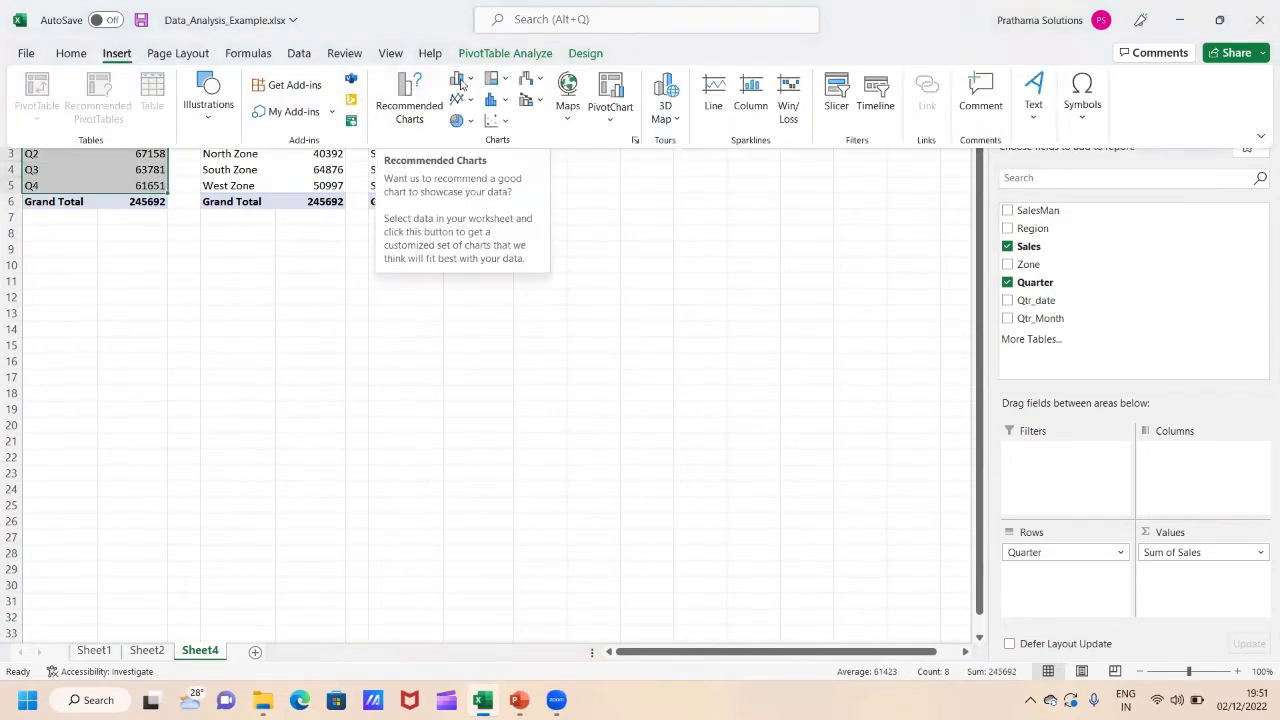
pyautogui.click(460, 82)
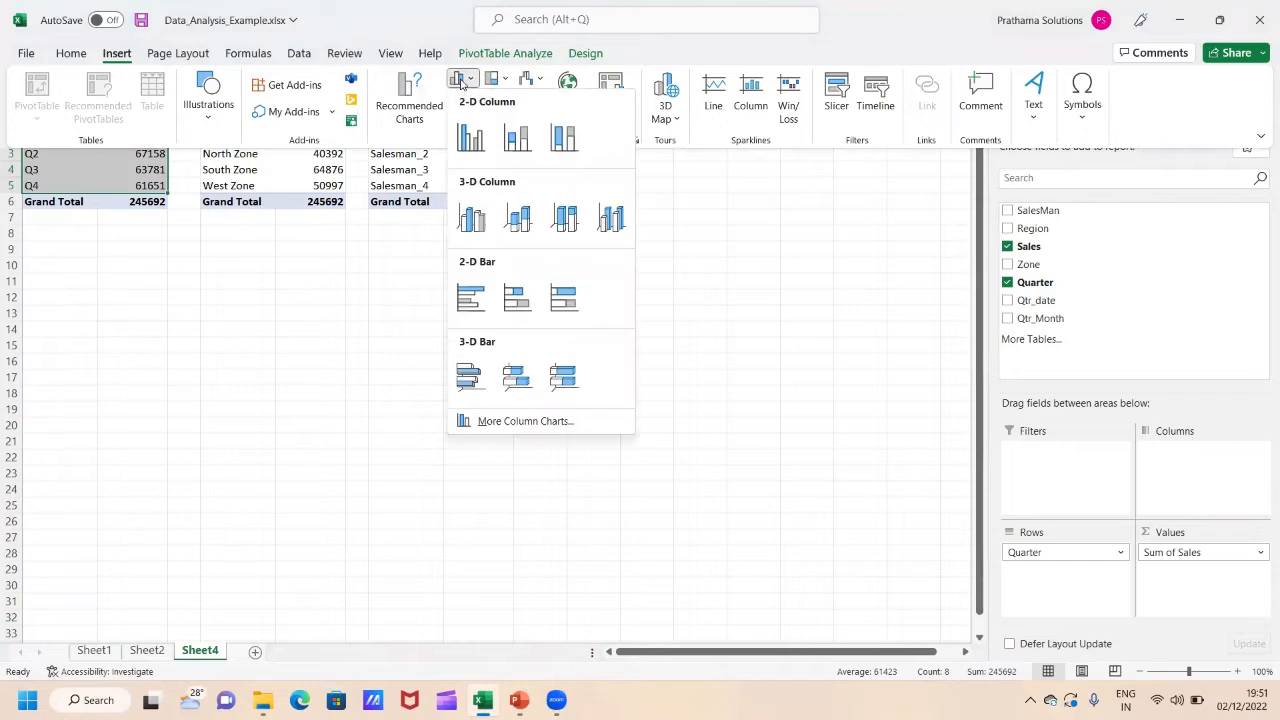
pyautogui.click(470, 137)
pyautogui.moveTo(631, 292); pyautogui.dragTo(360, 256)
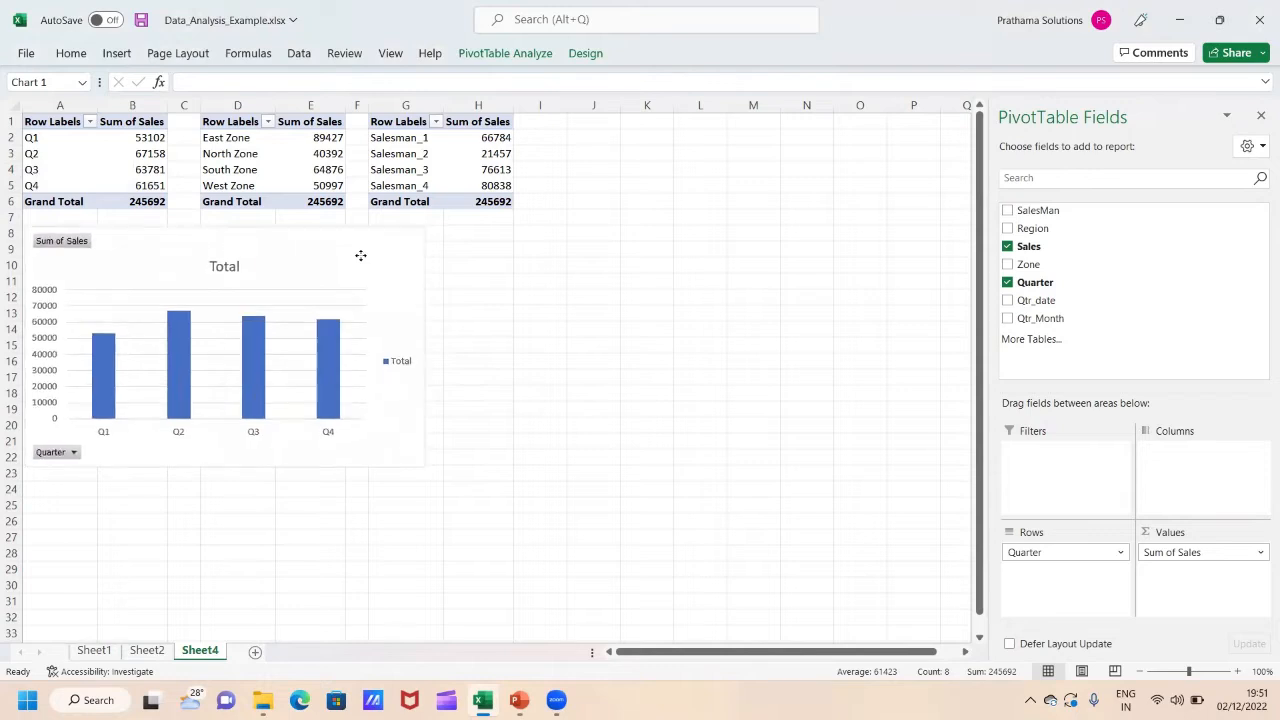
# Change the quarterly sales chart from clustered column to a Line chart
pyautogui.rightClick(360, 255)
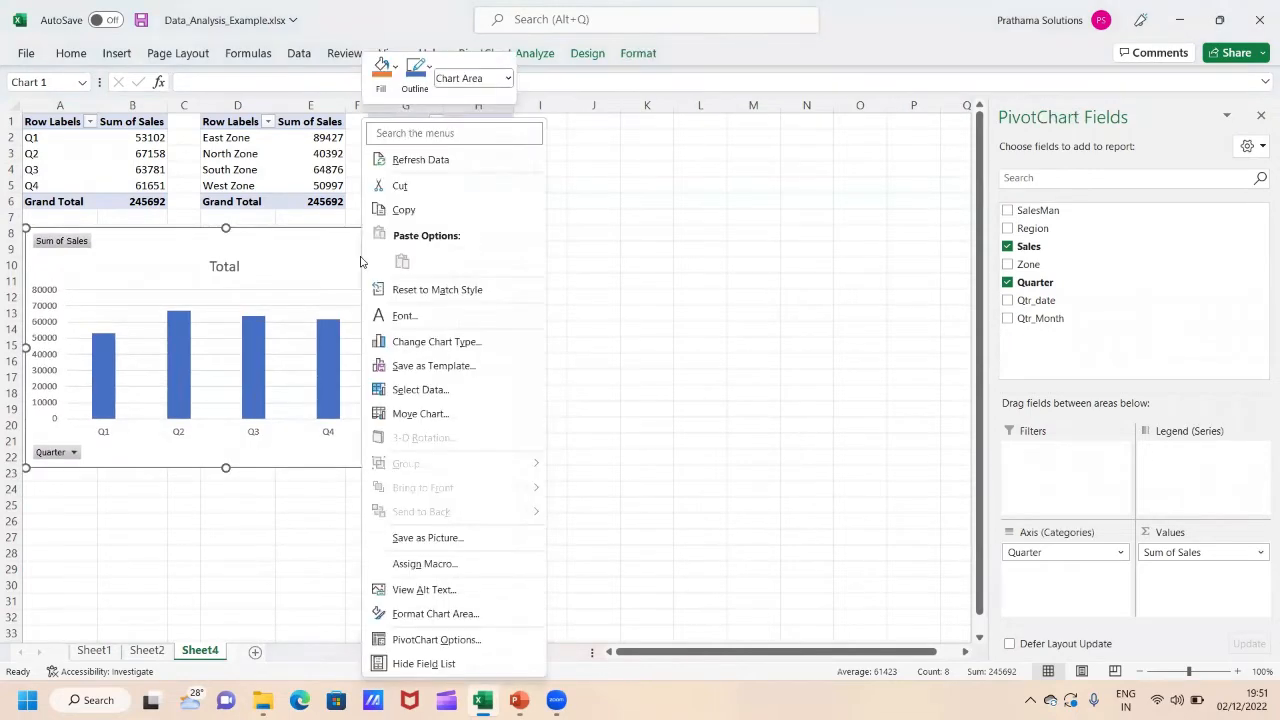
pyautogui.click(474, 346)
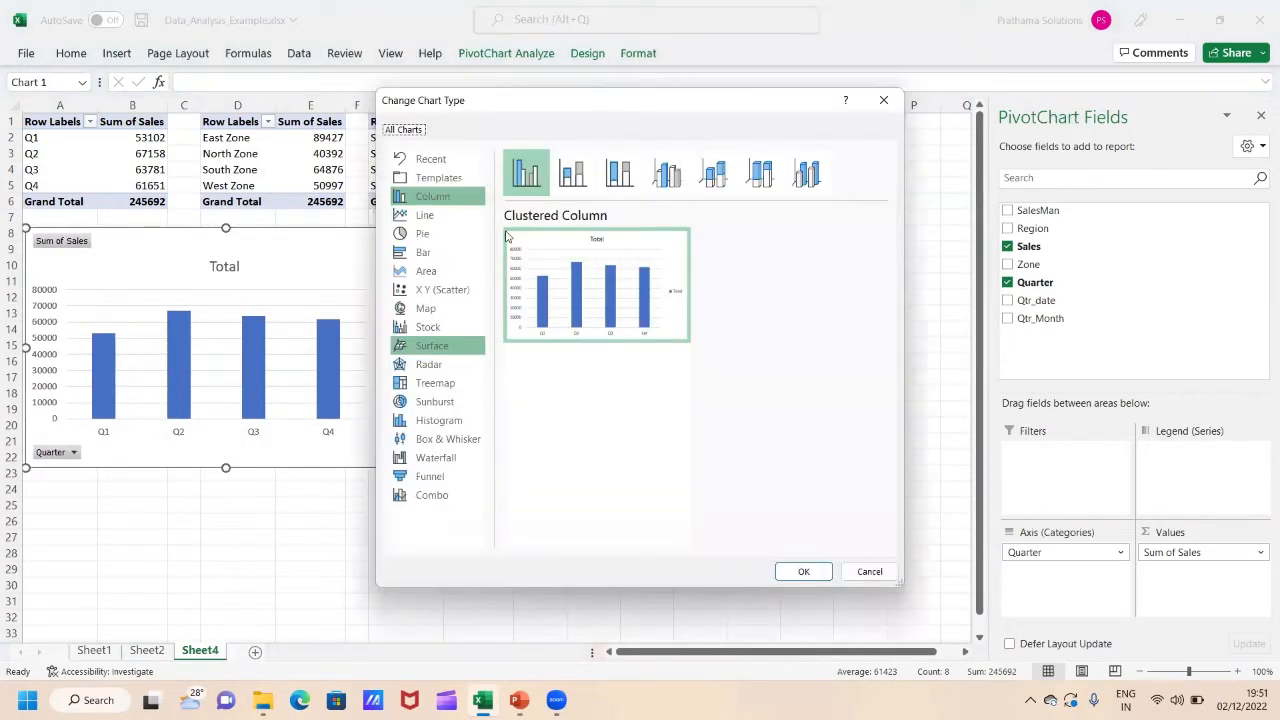
pyautogui.click(434, 219)
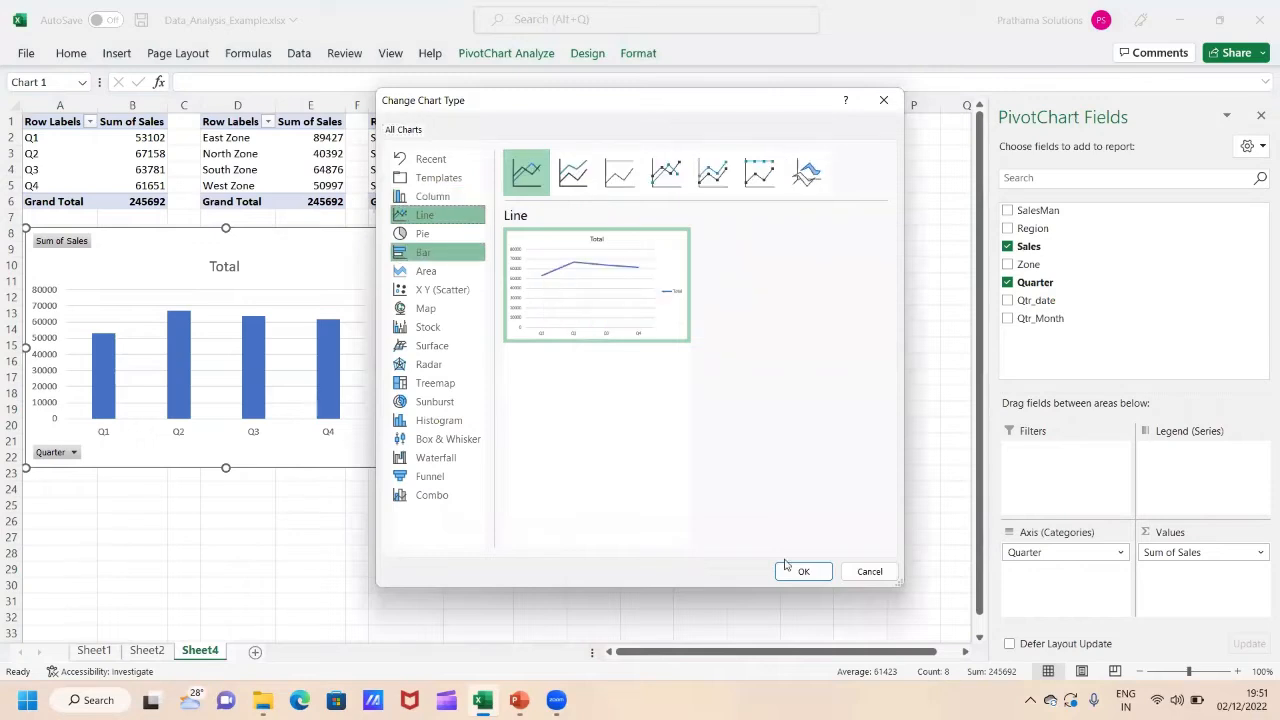
pyautogui.click(805, 569)
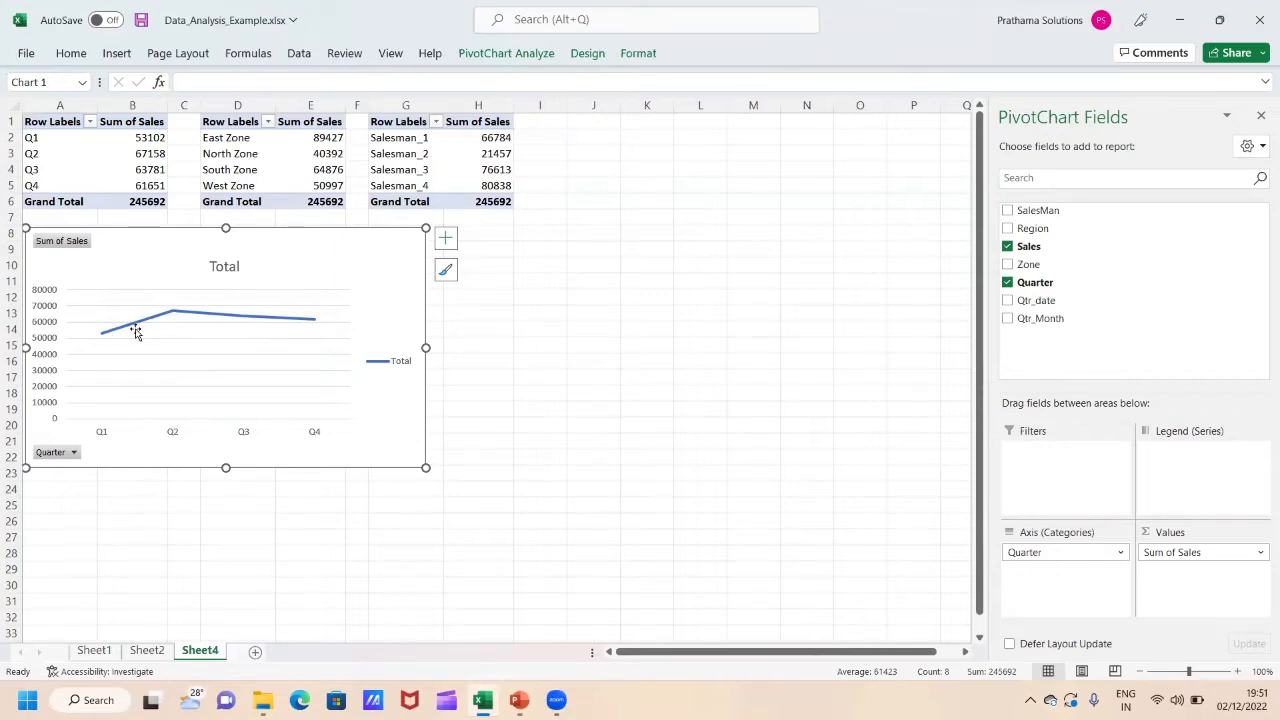
# Set the title of the quarterly line chart to "Quarterwise Sales"
pyautogui.moveTo(177, 318)
pyautogui.doubleClick(218, 266)
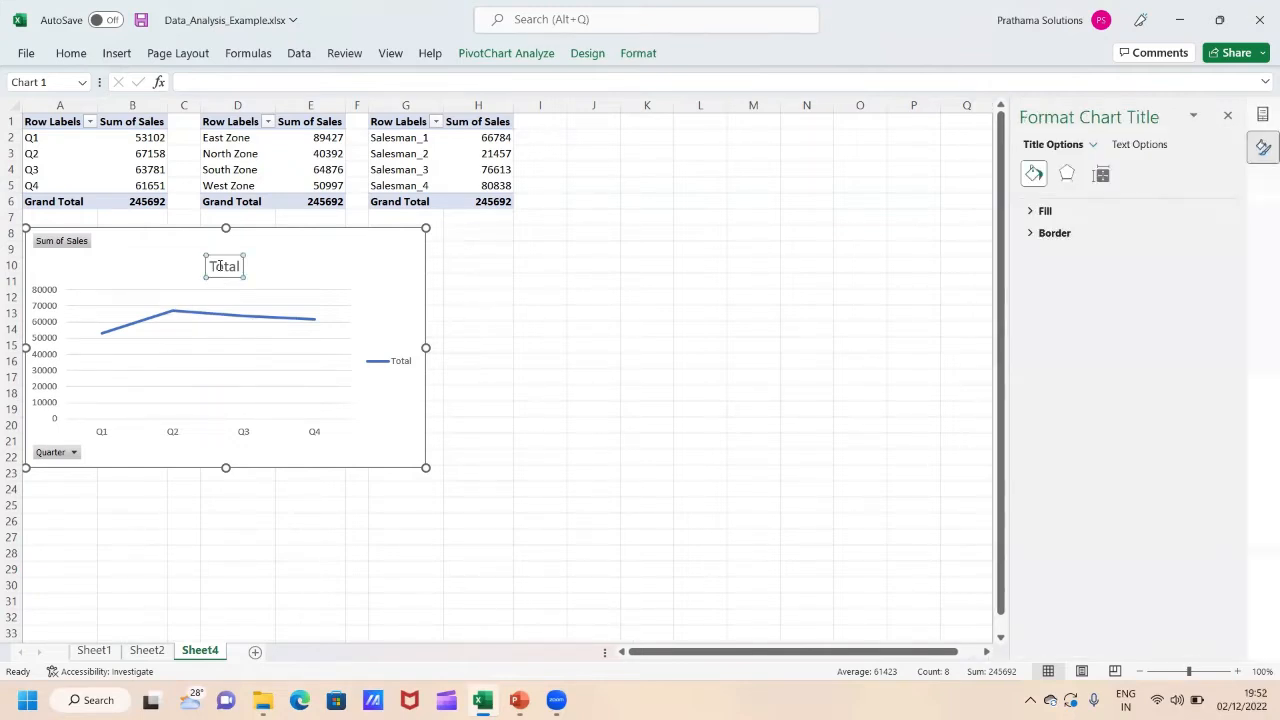
pyautogui.doubleClick(220, 266)
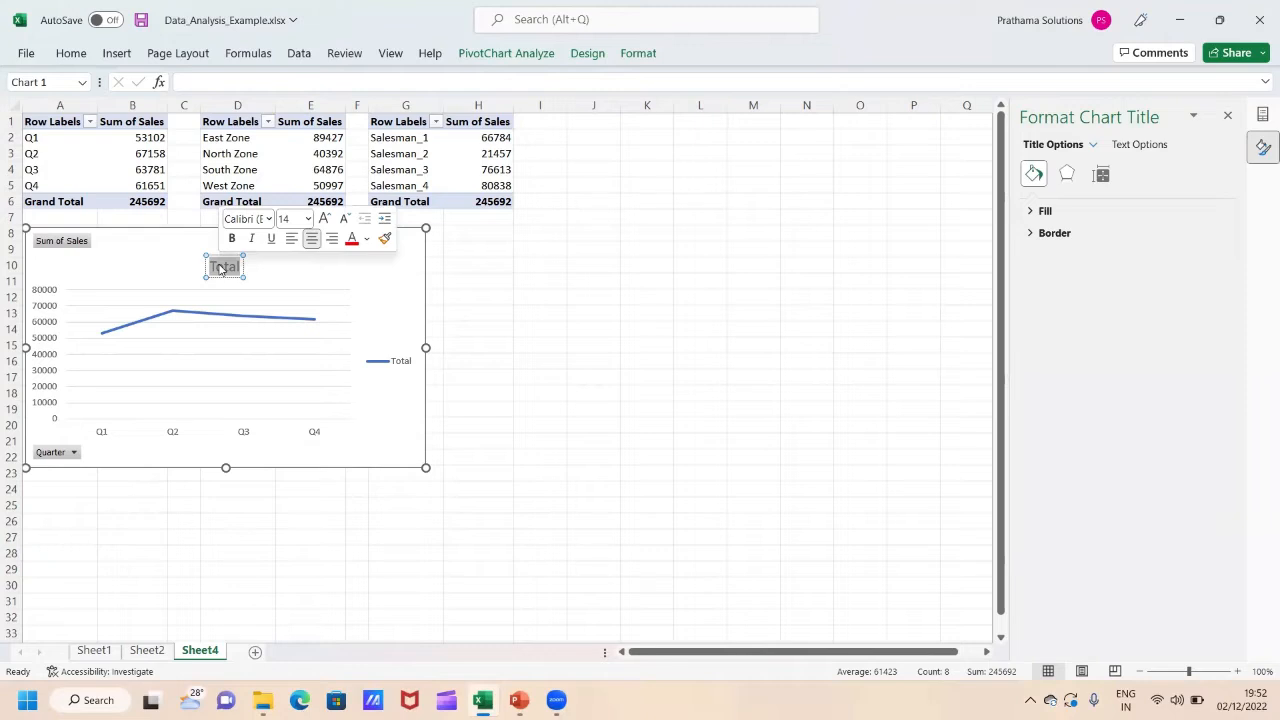
pyautogui.write('Quarter')
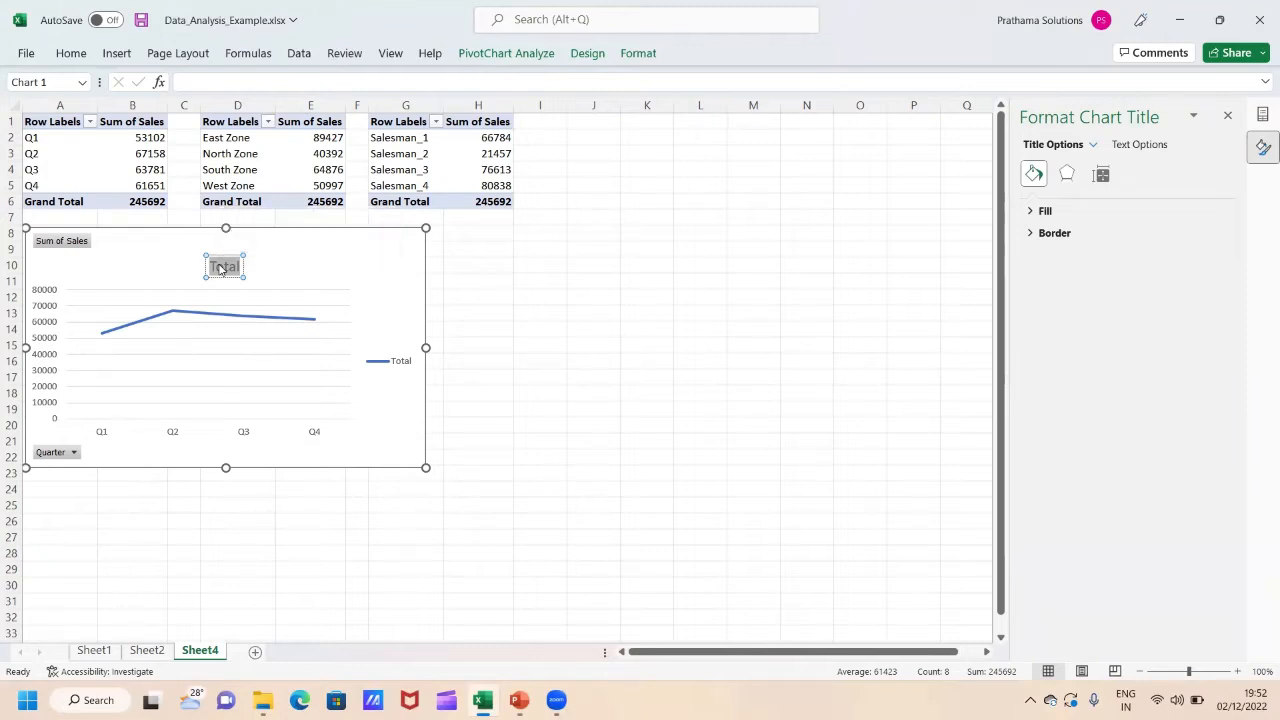
pyautogui.write('wise Sales')
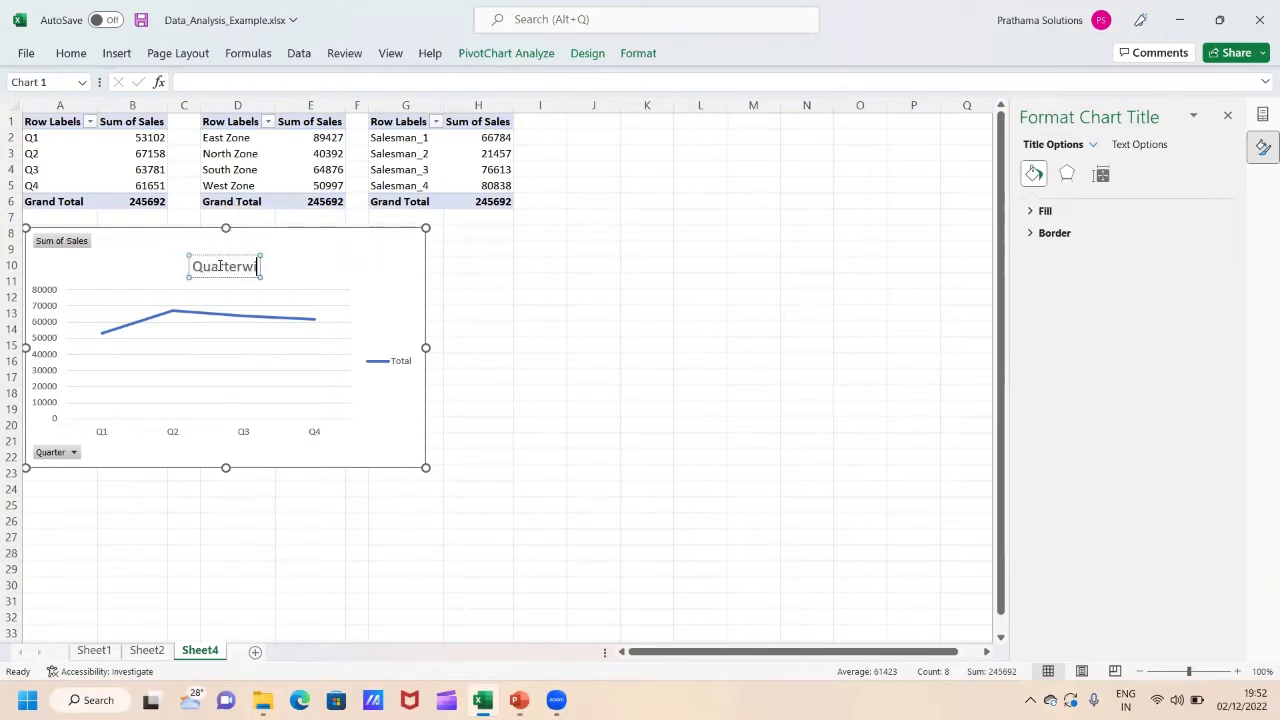
pyautogui.click(489, 358)
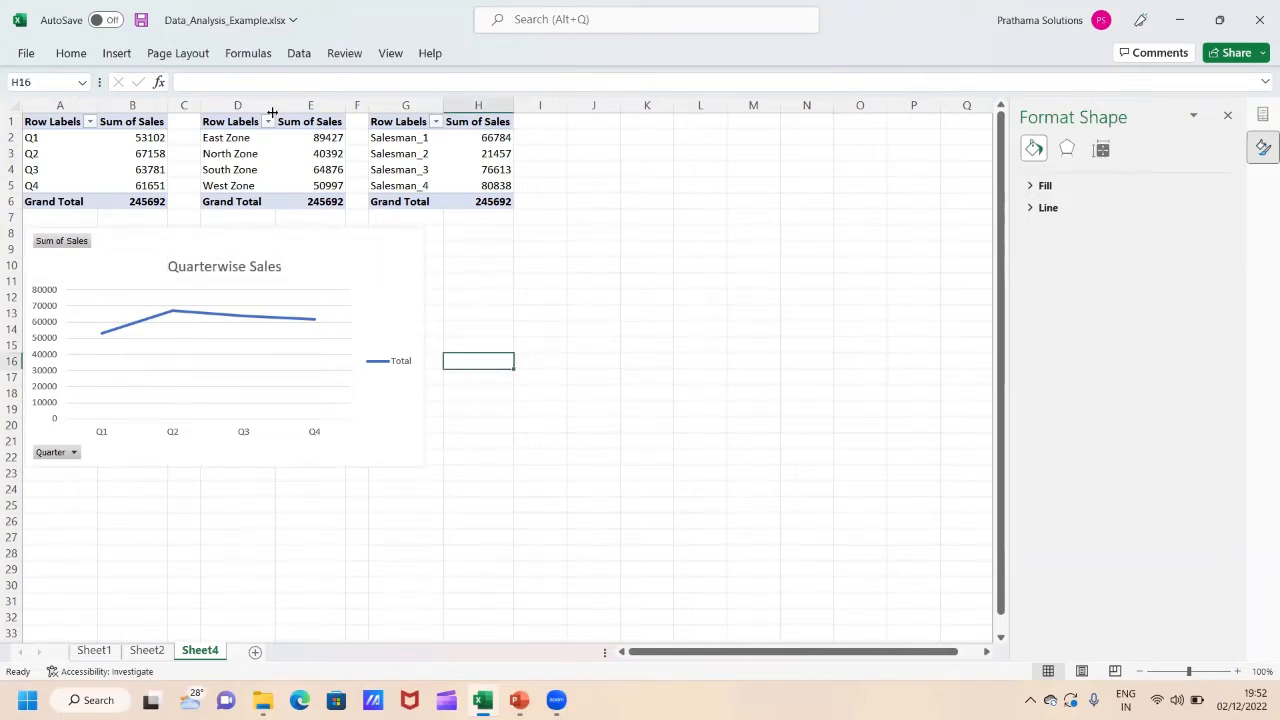
# Insert a 2-D clustered column chart of the zone sales in D2:E5 and place it beside the Quarterwise Sales chart
pyautogui.moveTo(245, 138); pyautogui.dragTo(330, 188)
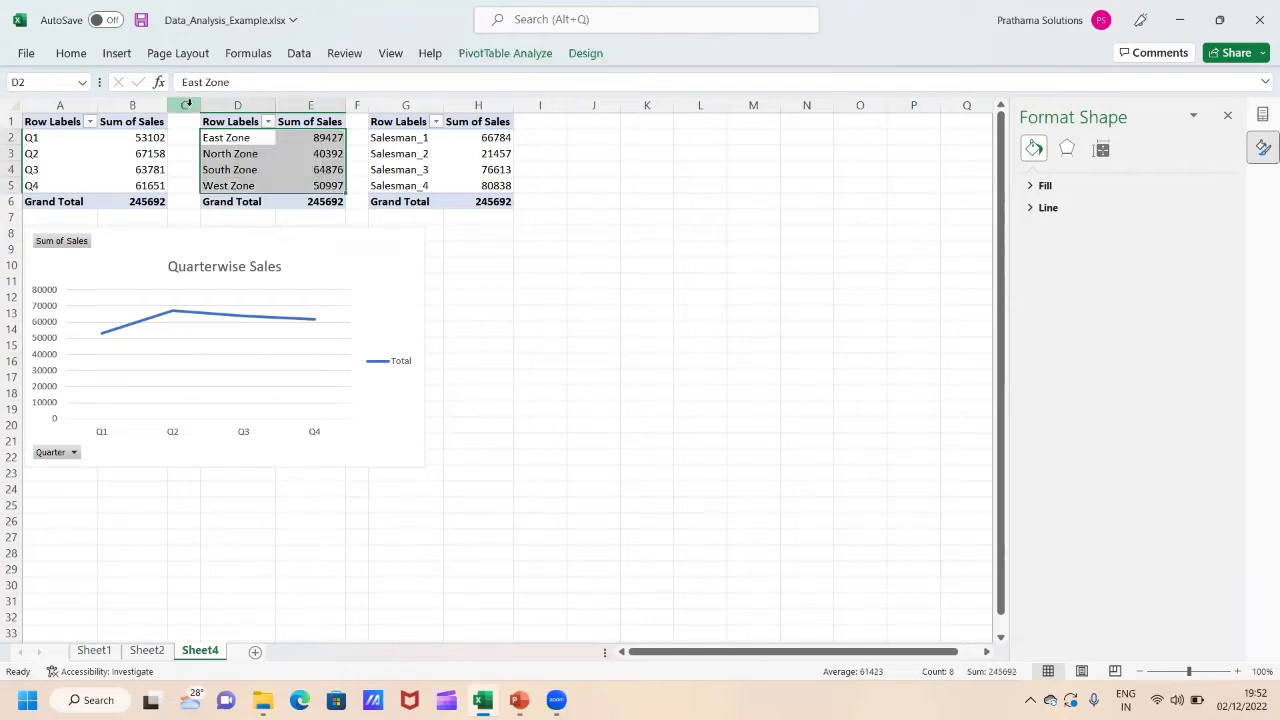
pyautogui.click(117, 53)
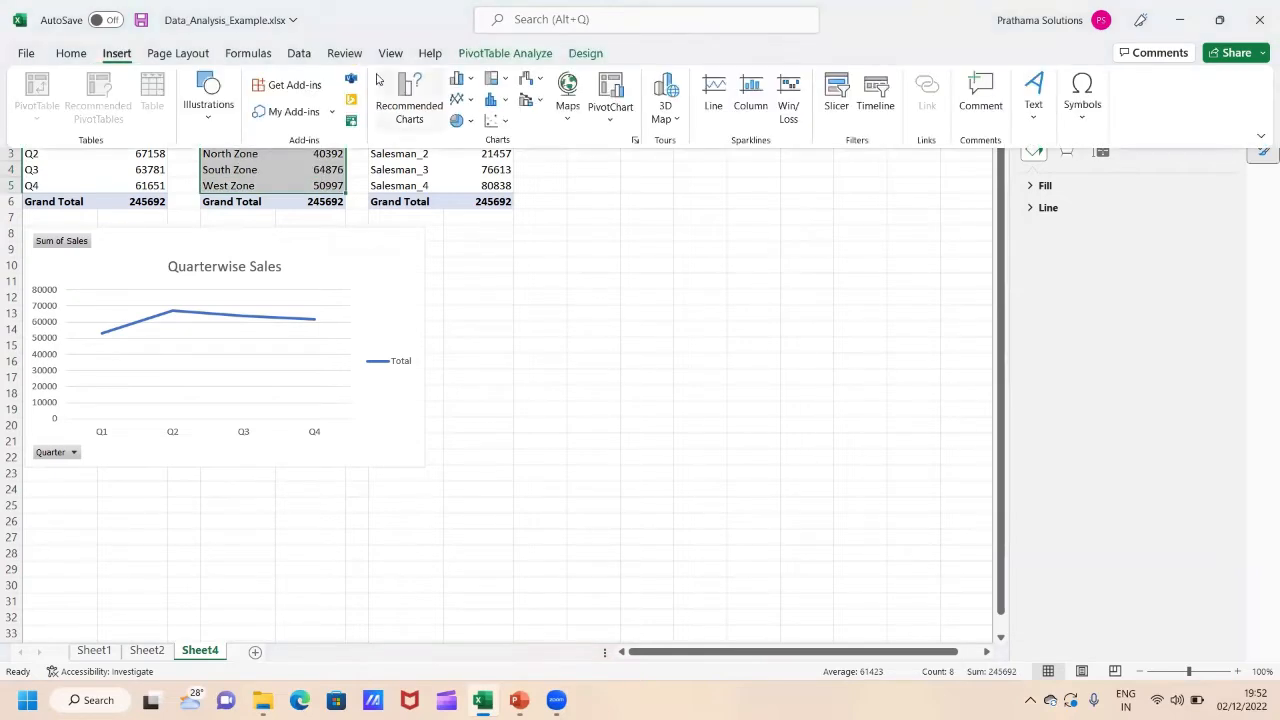
pyautogui.click(440, 84)
pyautogui.click(468, 135)
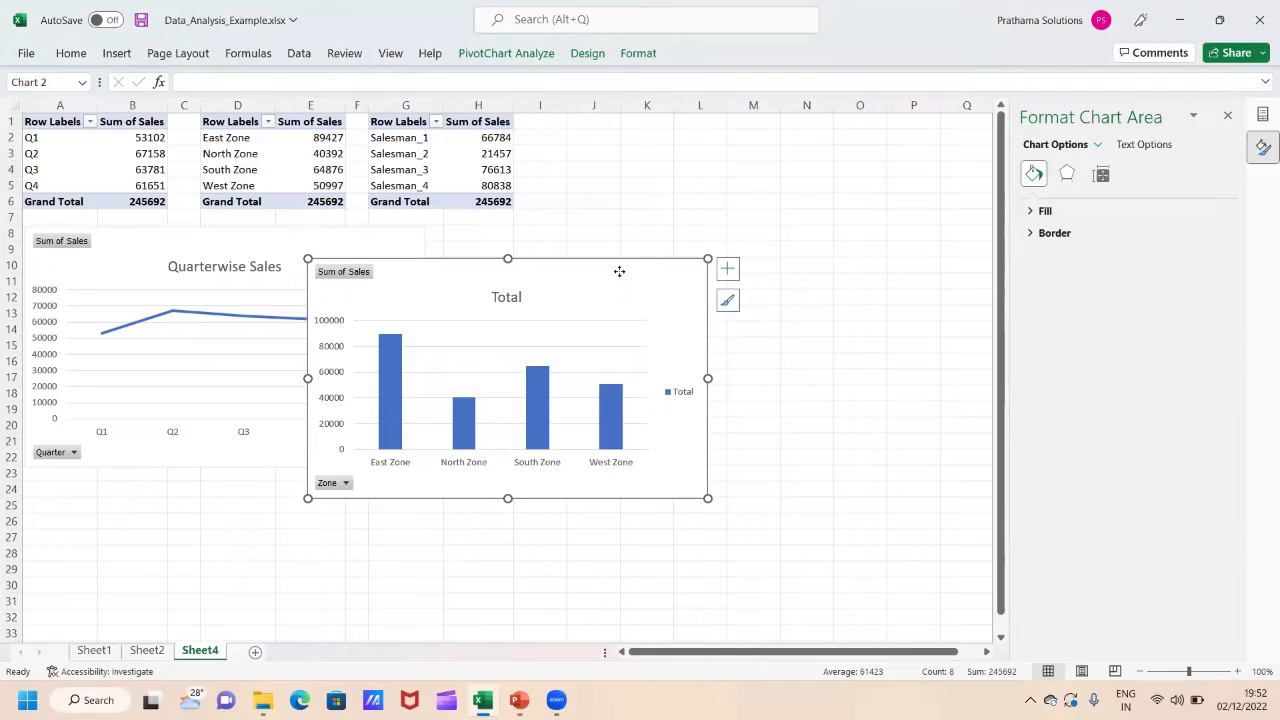
pyautogui.moveTo(620, 271); pyautogui.dragTo(747, 237)
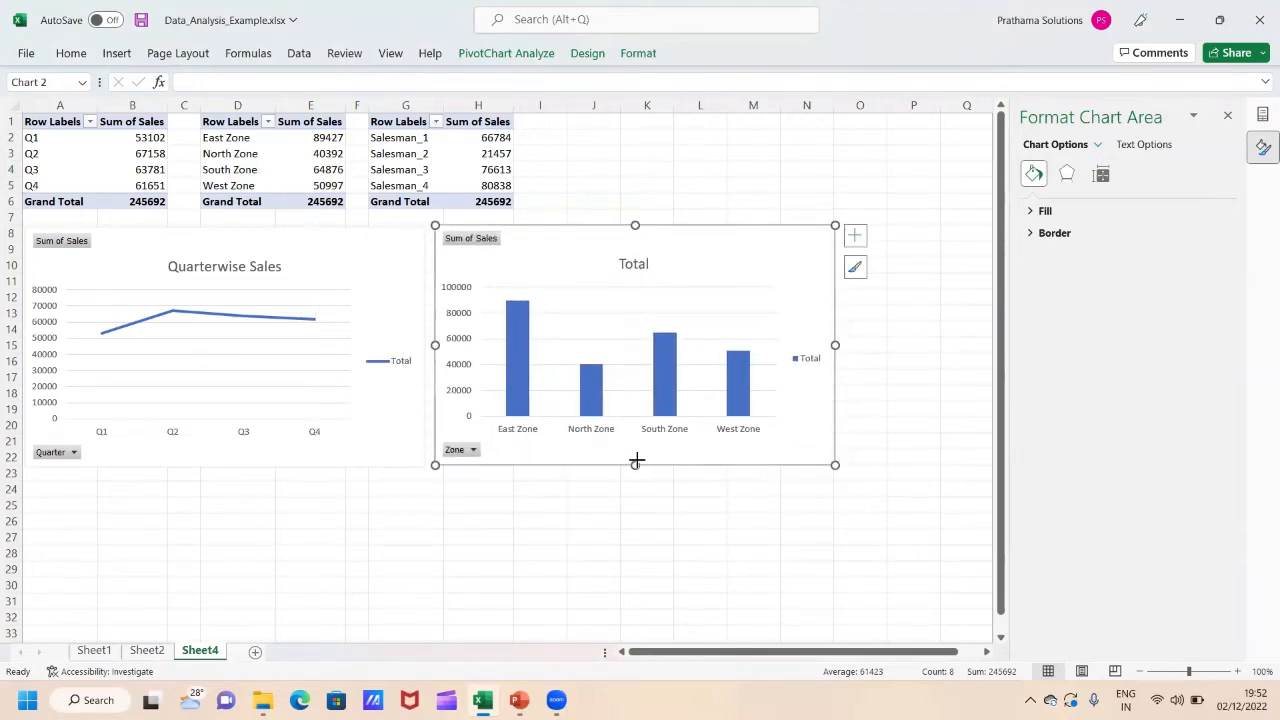
pyautogui.moveTo(637, 460); pyautogui.dragTo(637, 464)
# Set the title of the zone column chart to "Regional Sales"
pyautogui.click(644, 264)
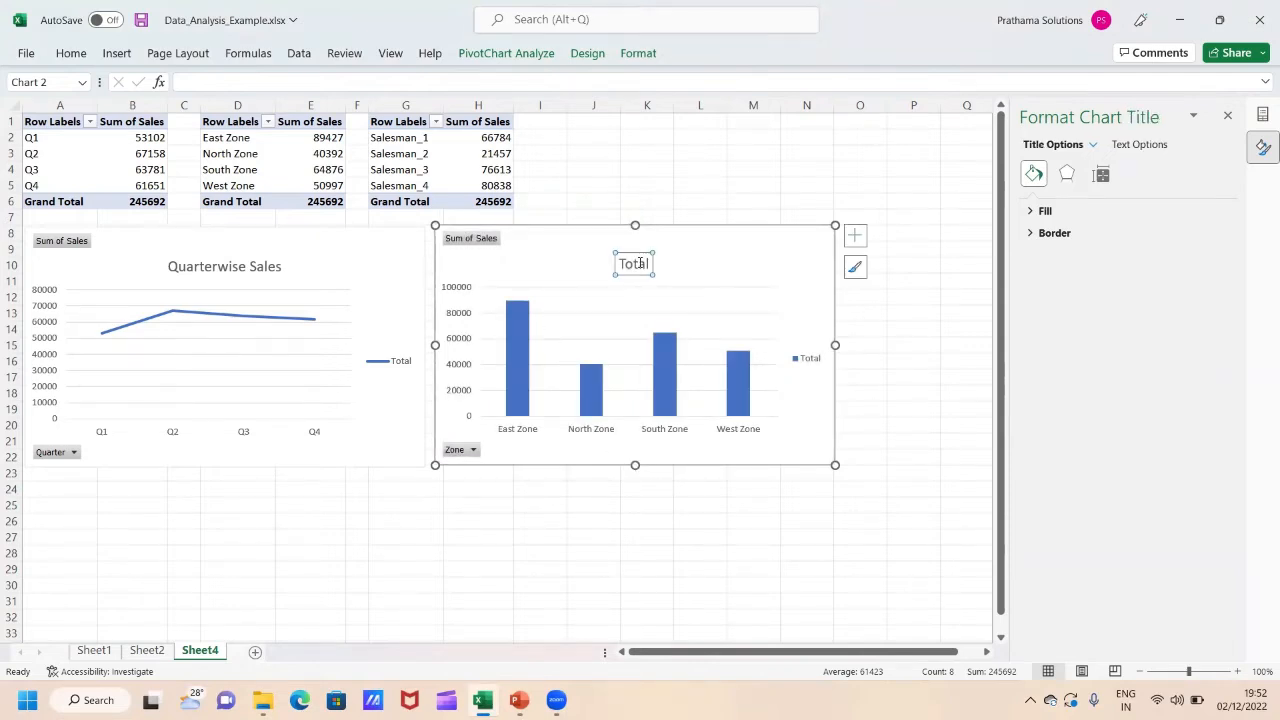
pyautogui.doubleClick(640, 263)
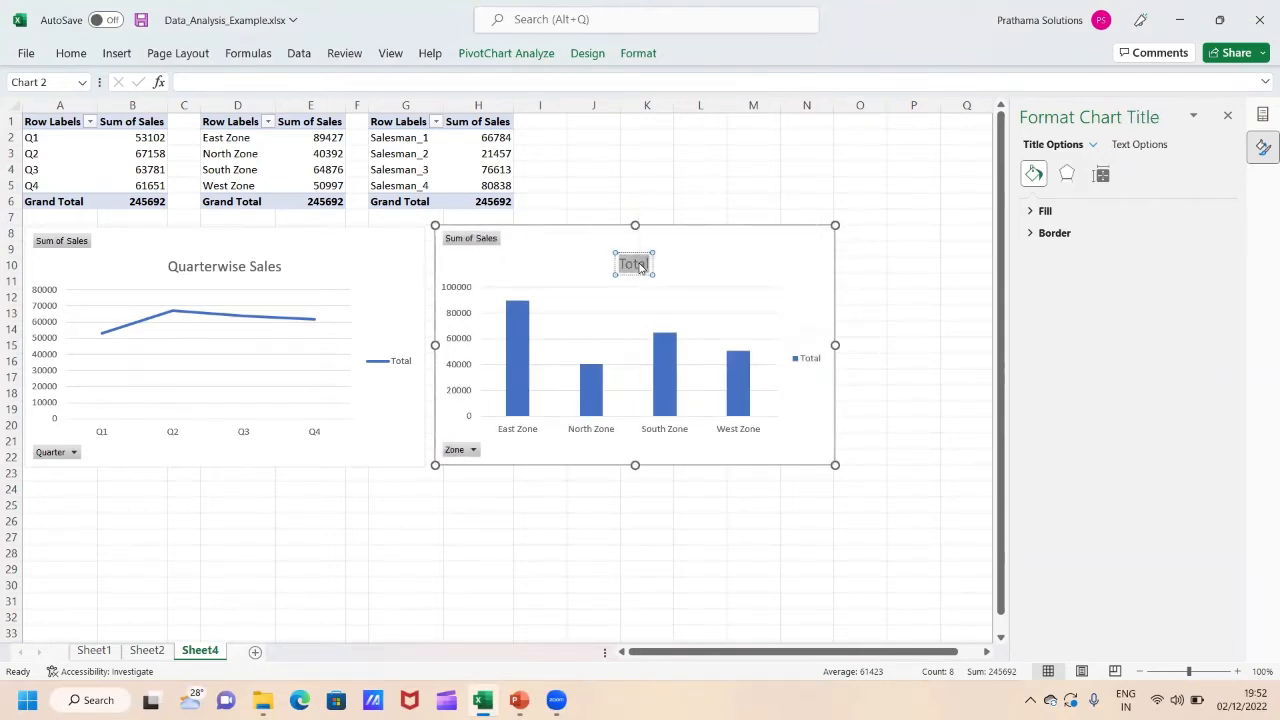
pyautogui.write('Zone')
pyautogui.press('BackSpace')
pyautogui.press('BackSpace')
pyautogui.press('BackSpace')
pyautogui.press('BackSpace')
pyautogui.write('Regional')
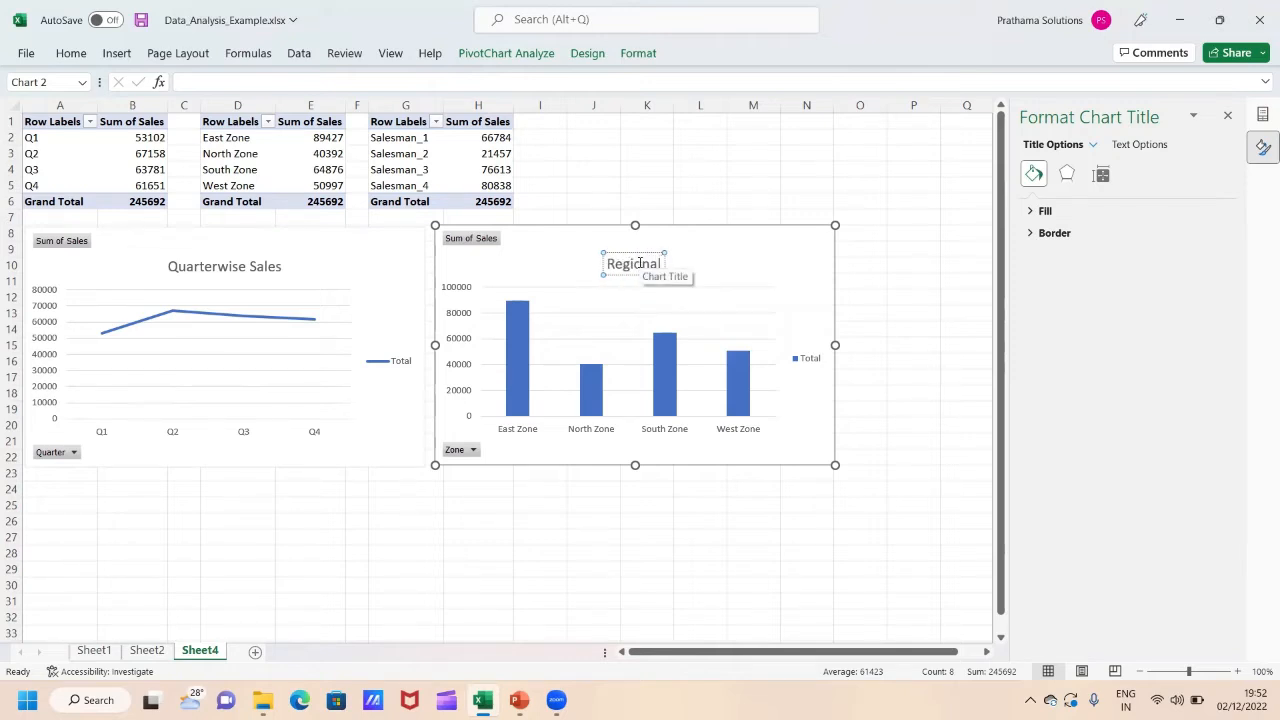
pyautogui.write(' Sale')
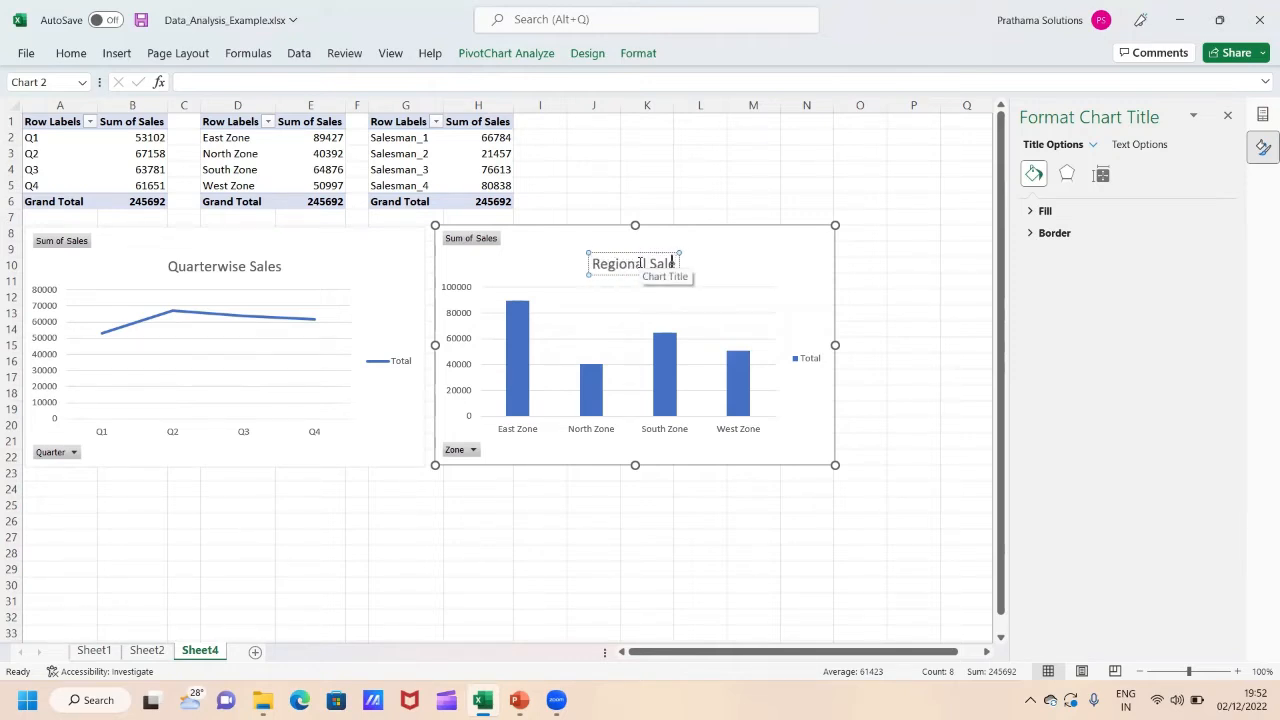
pyautogui.write('s')
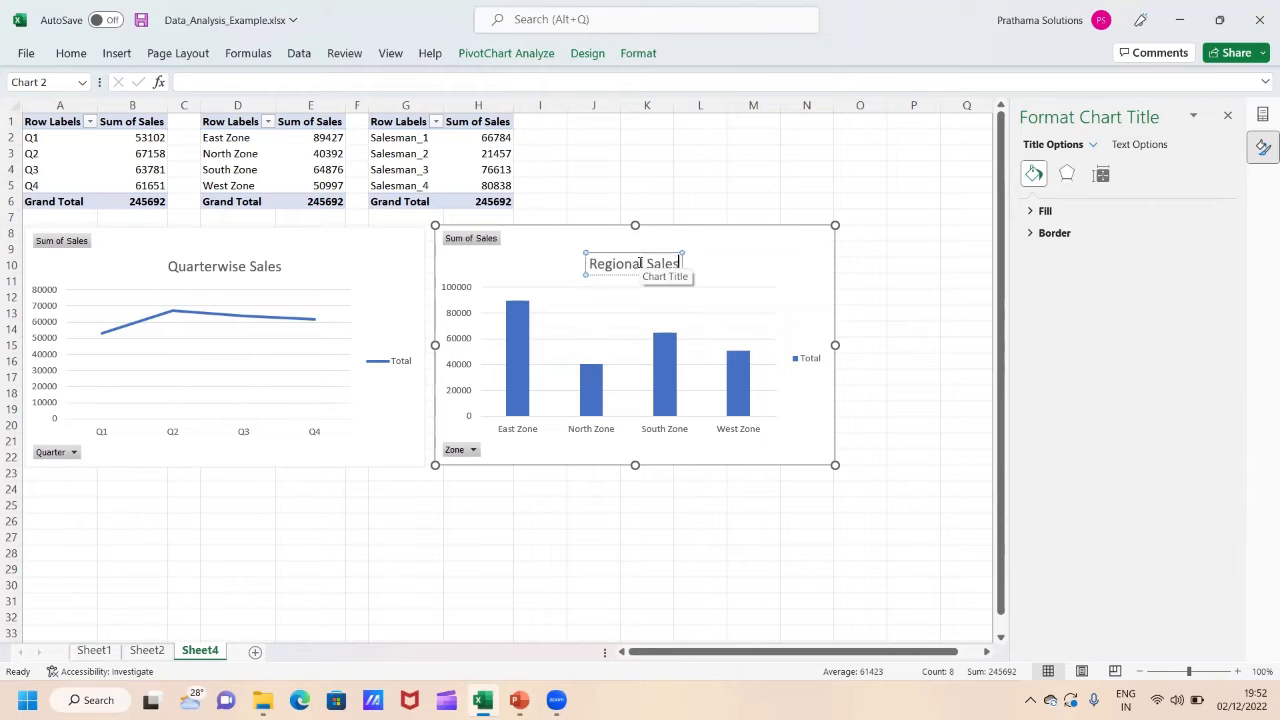
pyautogui.click(689, 163)
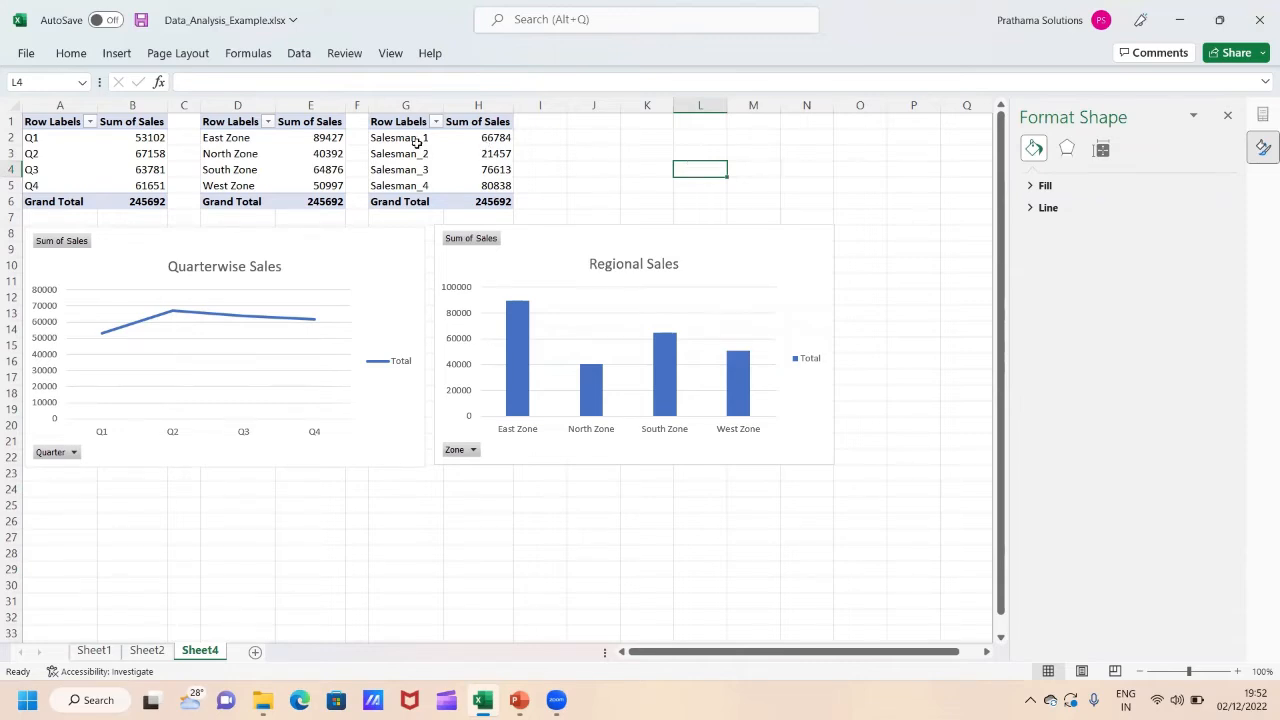
# Insert a 2-D pie chart of the salesman sales in G2:H5
pyautogui.moveTo(415, 141); pyautogui.dragTo(484, 186)
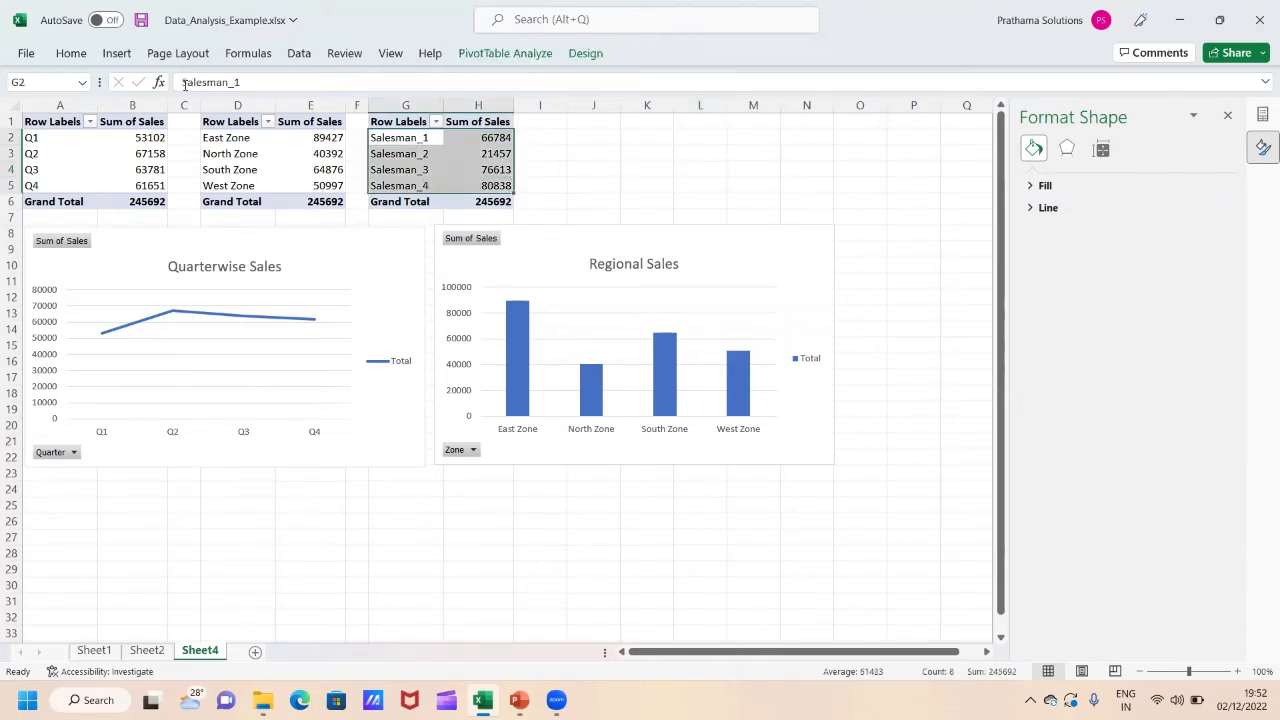
pyautogui.click(116, 53)
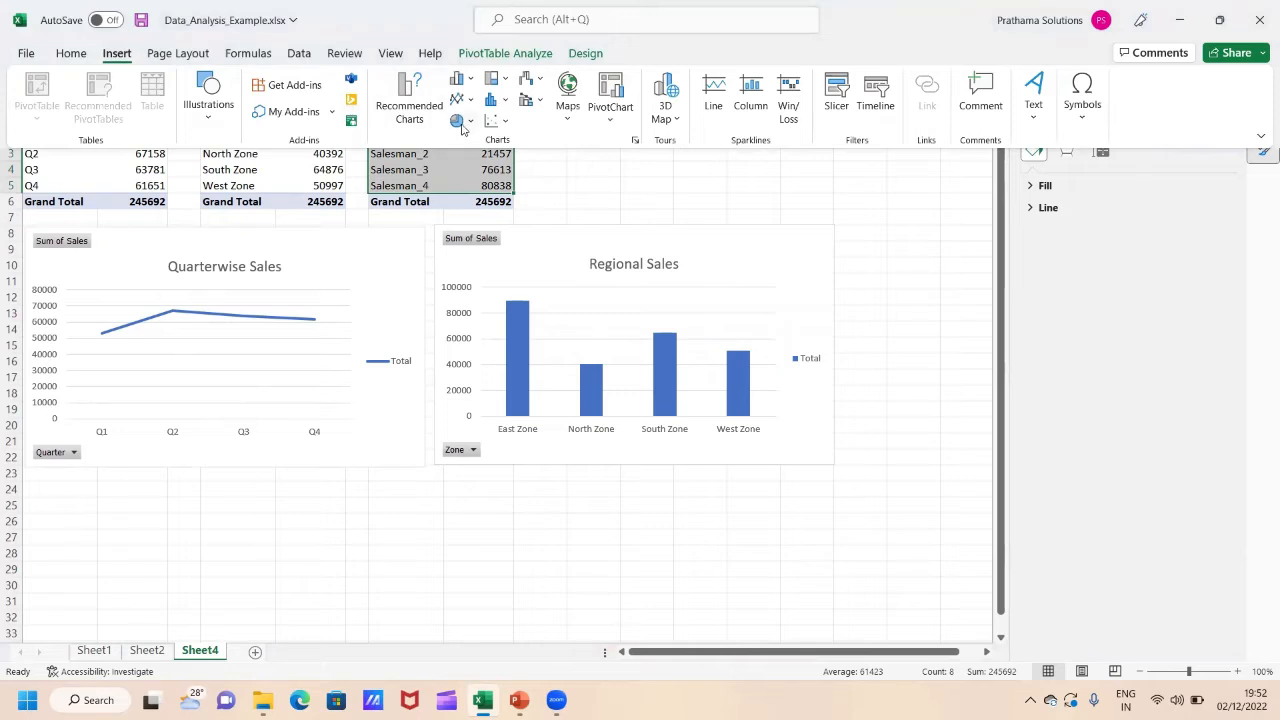
pyautogui.click(462, 124)
pyautogui.click(466, 176)
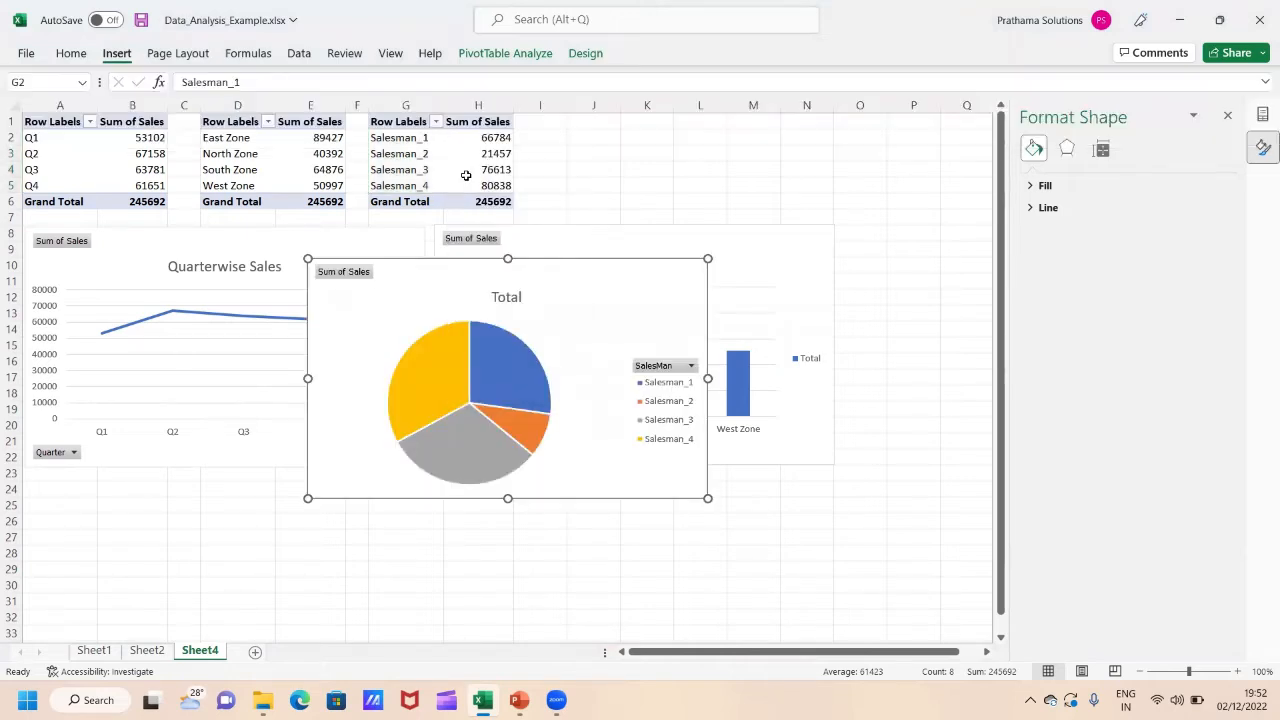
# Arrange the charts with Regional Sales starting near I1, the salesman pie directly below it, and Quarterwise Sales widened to column H
pyautogui.moveTo(569, 286); pyautogui.dragTo(475, 391)
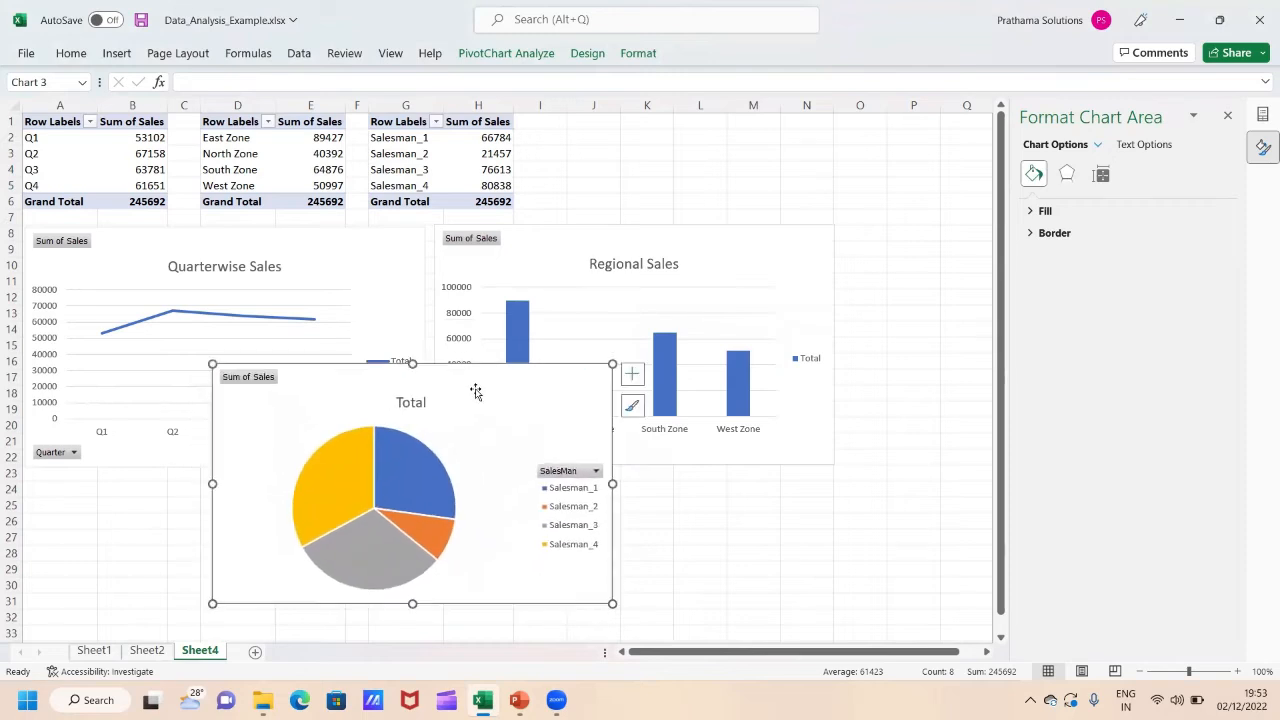
pyautogui.moveTo(475, 391); pyautogui.dragTo(541, 475)
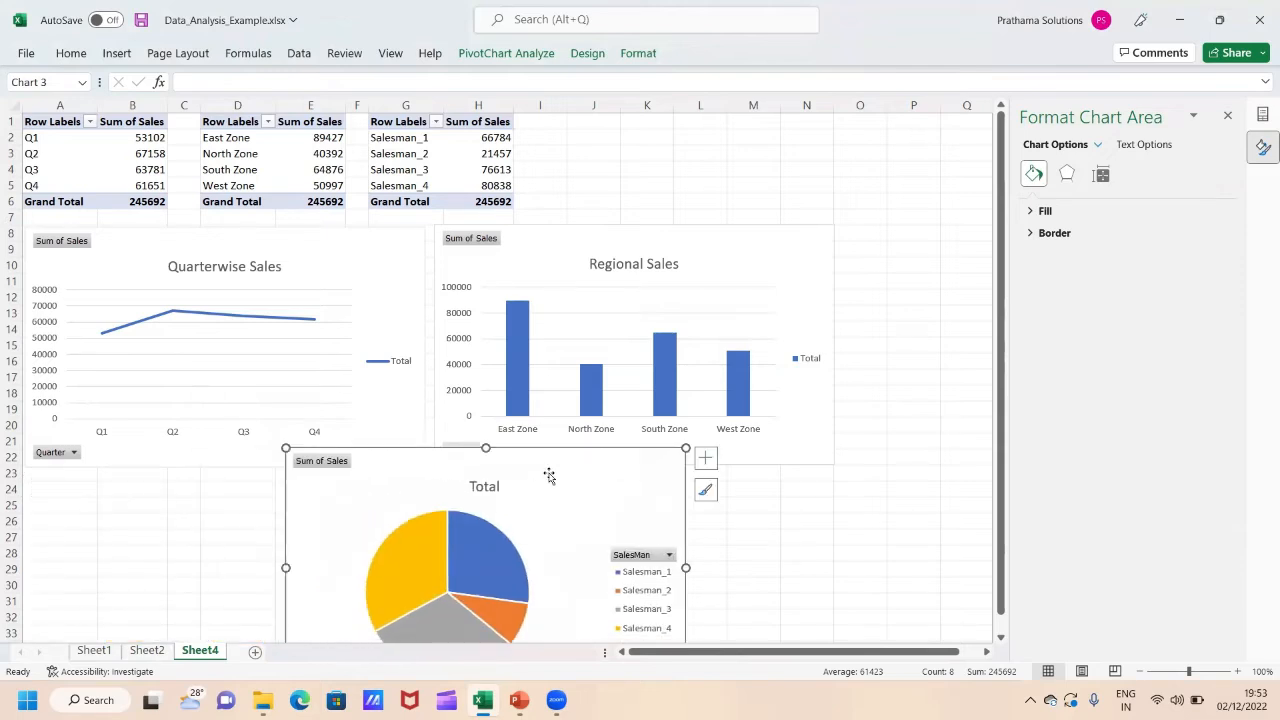
pyautogui.click(618, 230)
pyautogui.moveTo(618, 230); pyautogui.dragTo(708, 120)
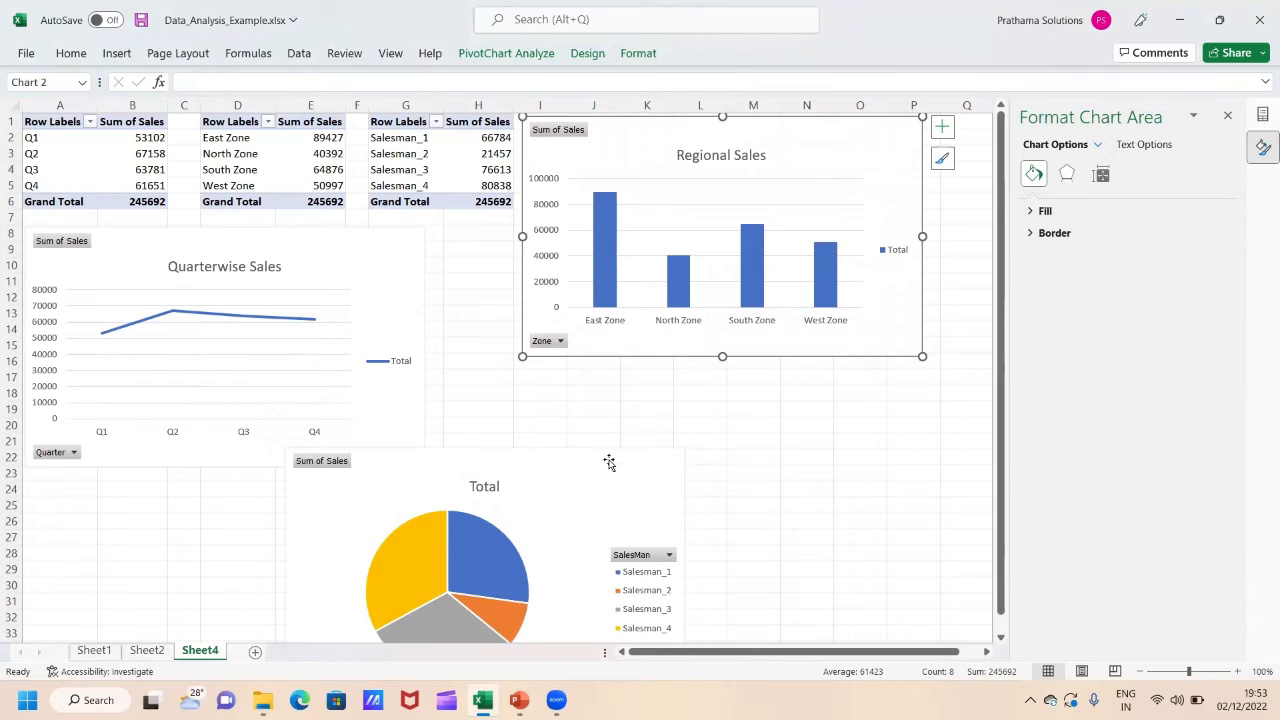
pyautogui.moveTo(608, 462); pyautogui.dragTo(847, 378)
pyautogui.click(419, 236)
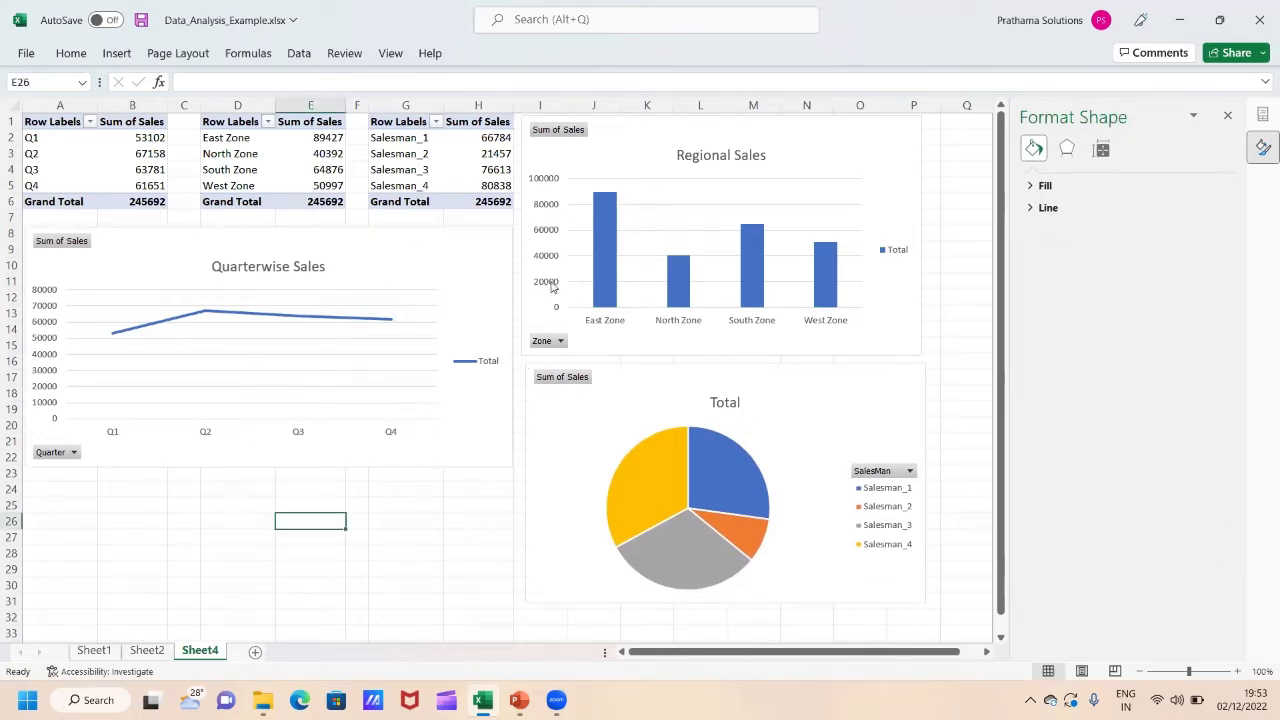
pyautogui.moveTo(614, 209)
pyautogui.moveTo(519, 700)
pyautogui.click(598, 590)
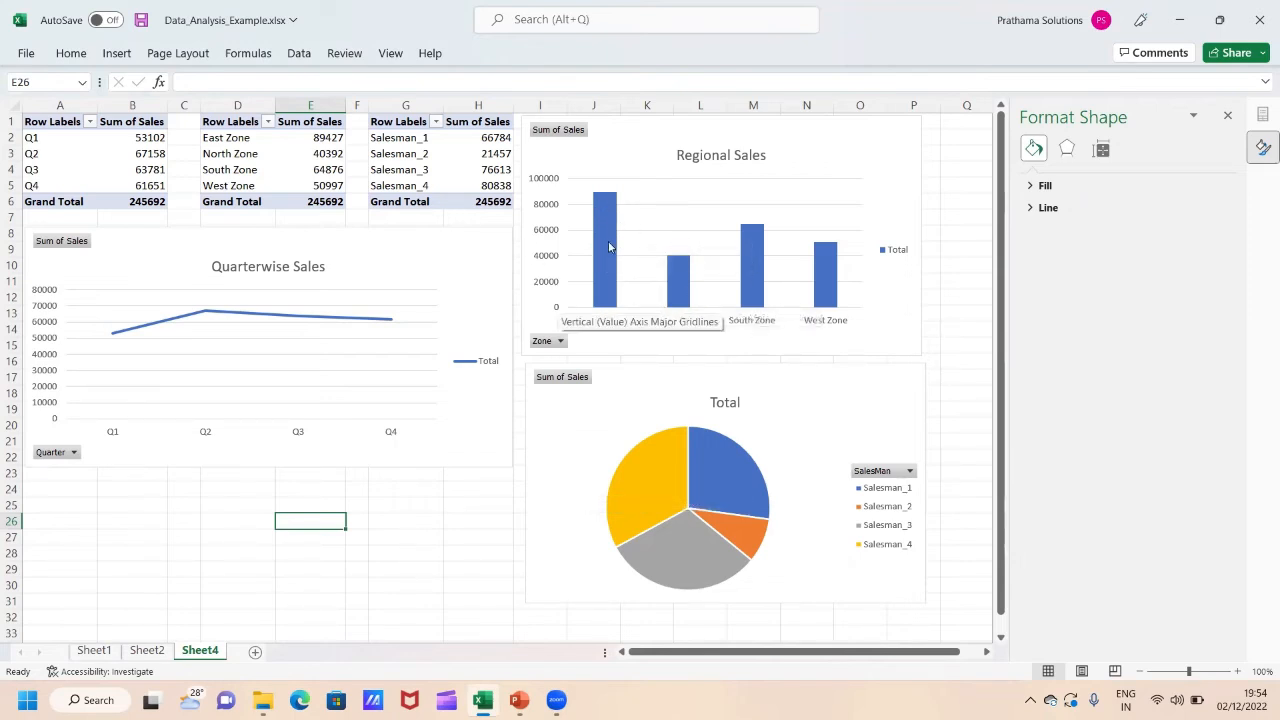
# Add data labels to the Regional Sales columns, the salesman pie slices and the Quarterwise Sales line
pyautogui.moveTo(603, 217)
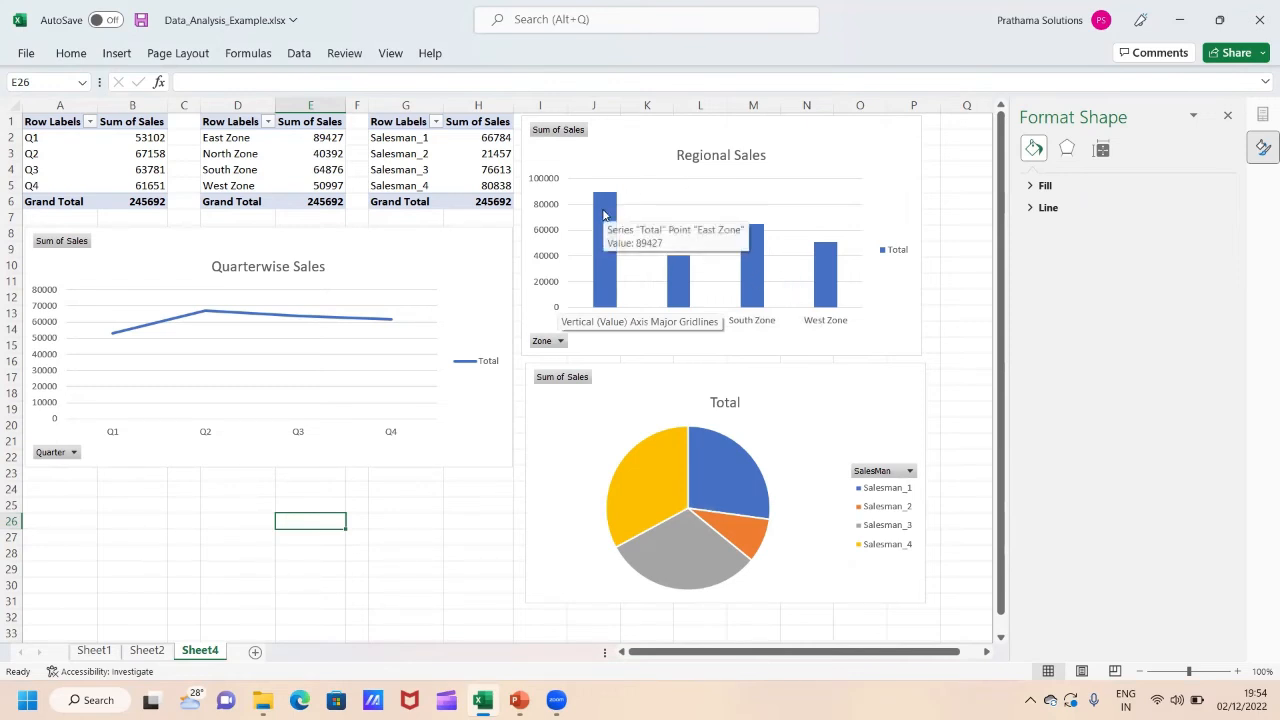
pyautogui.rightClick(603, 215)
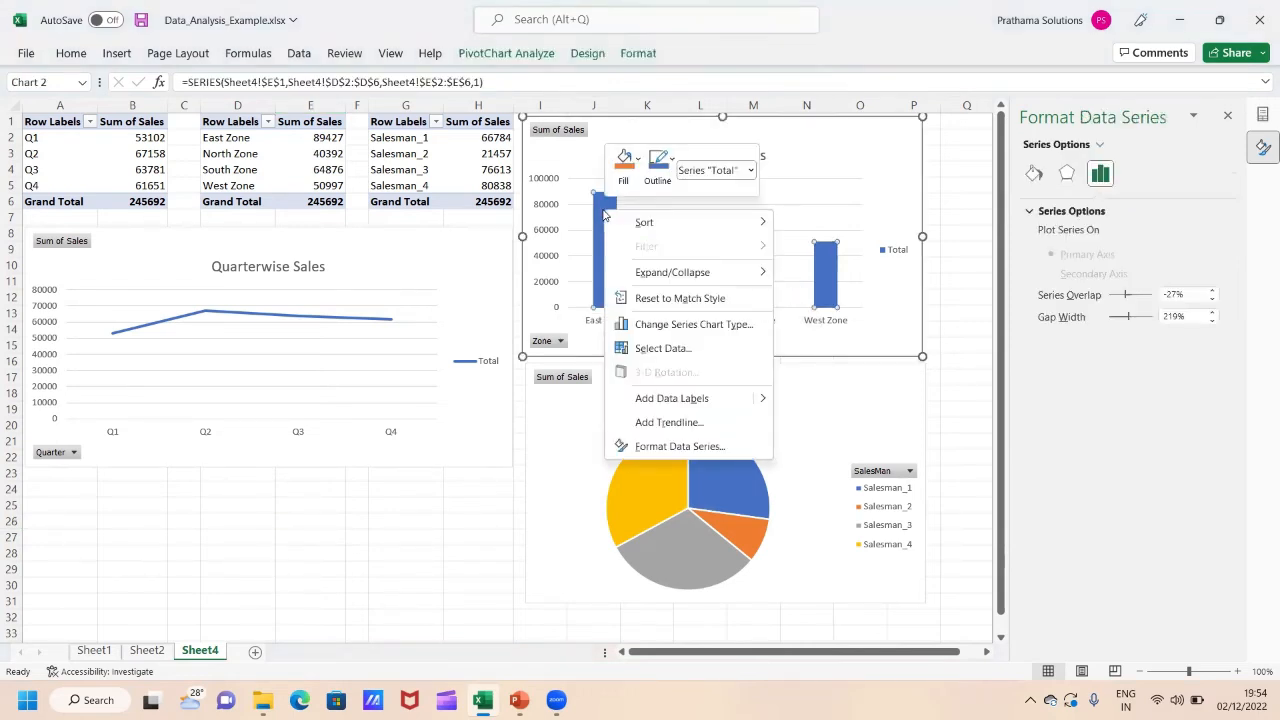
pyautogui.click(720, 400)
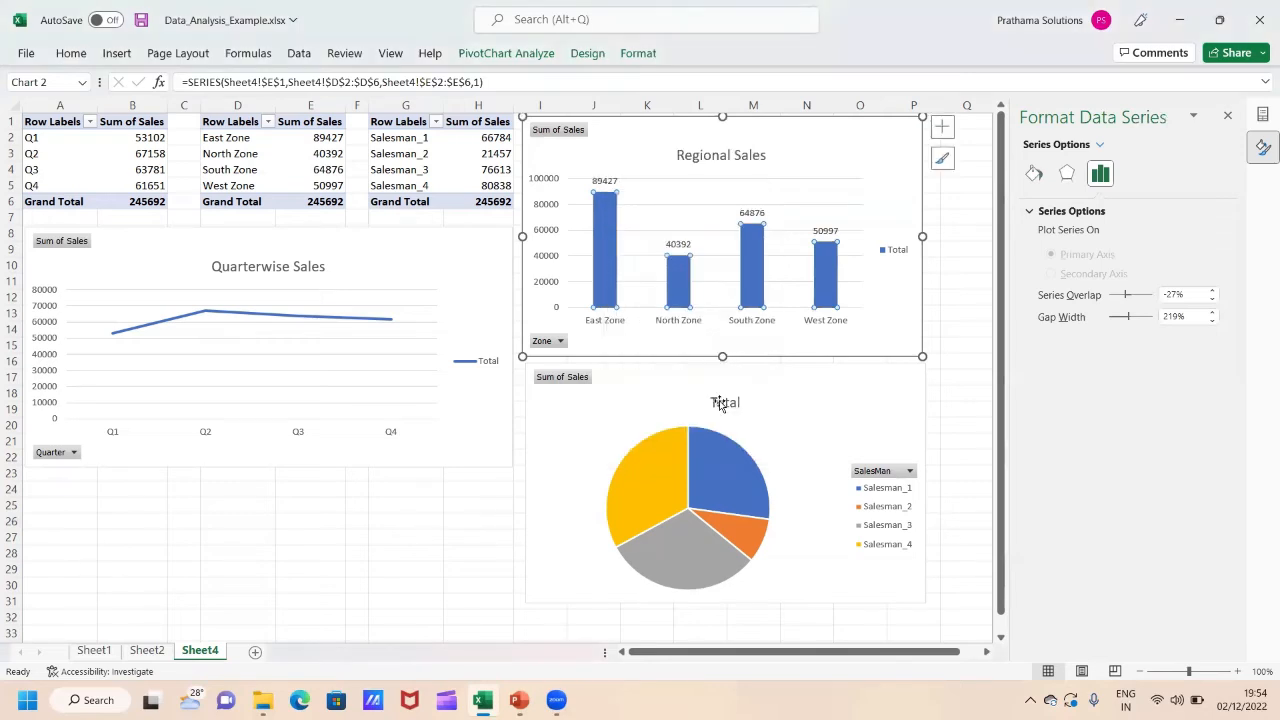
pyautogui.rightClick(716, 466)
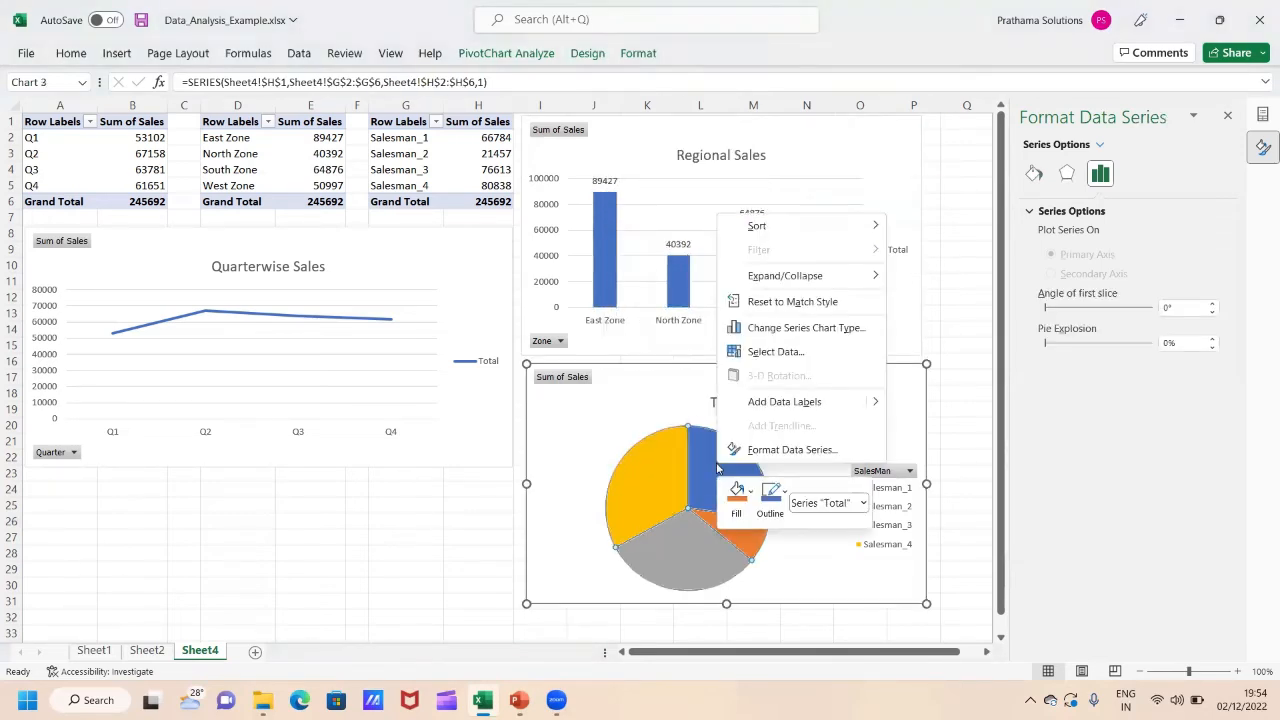
pyautogui.click(785, 401)
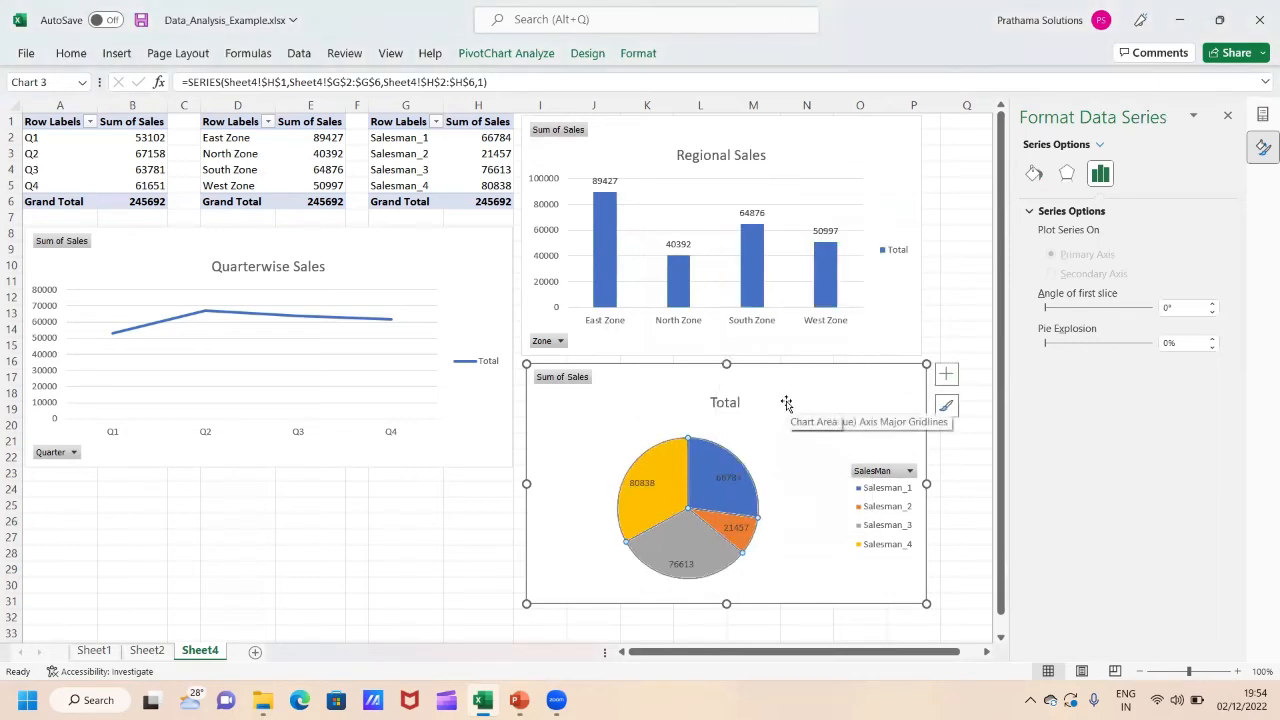
pyautogui.rightClick(350, 315)
pyautogui.click(373, 505)
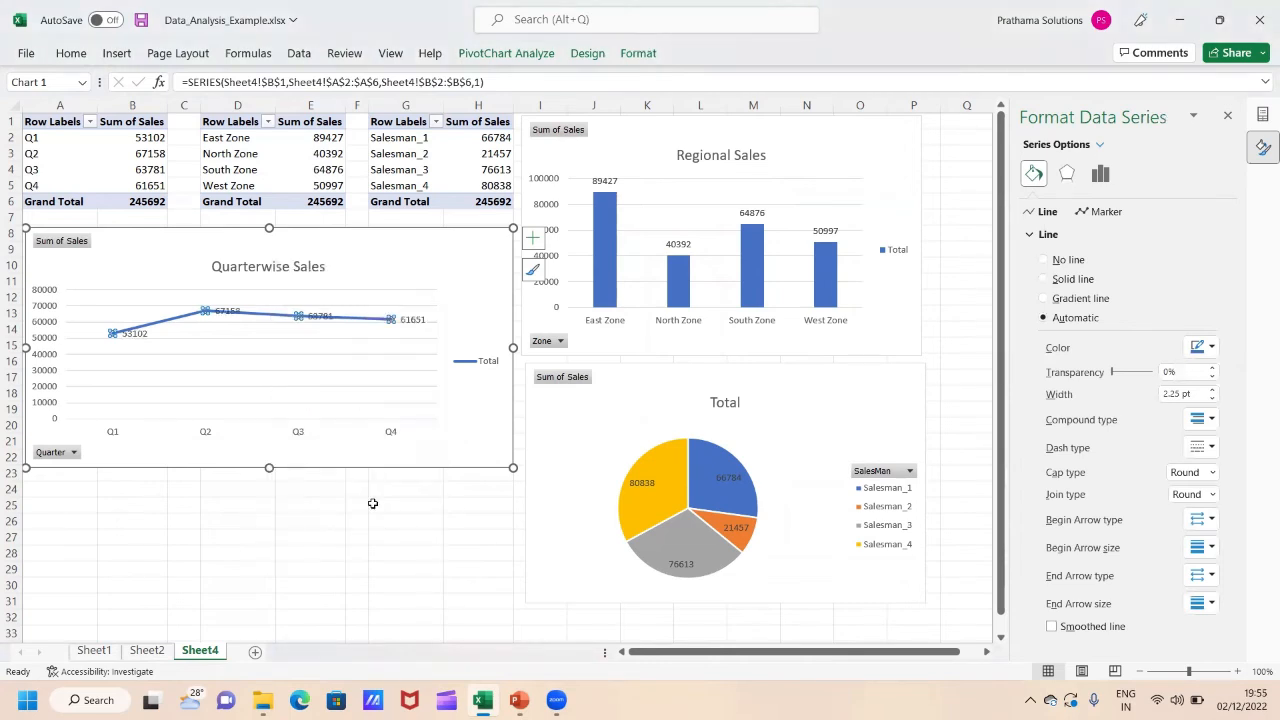
pyautogui.click(378, 531)
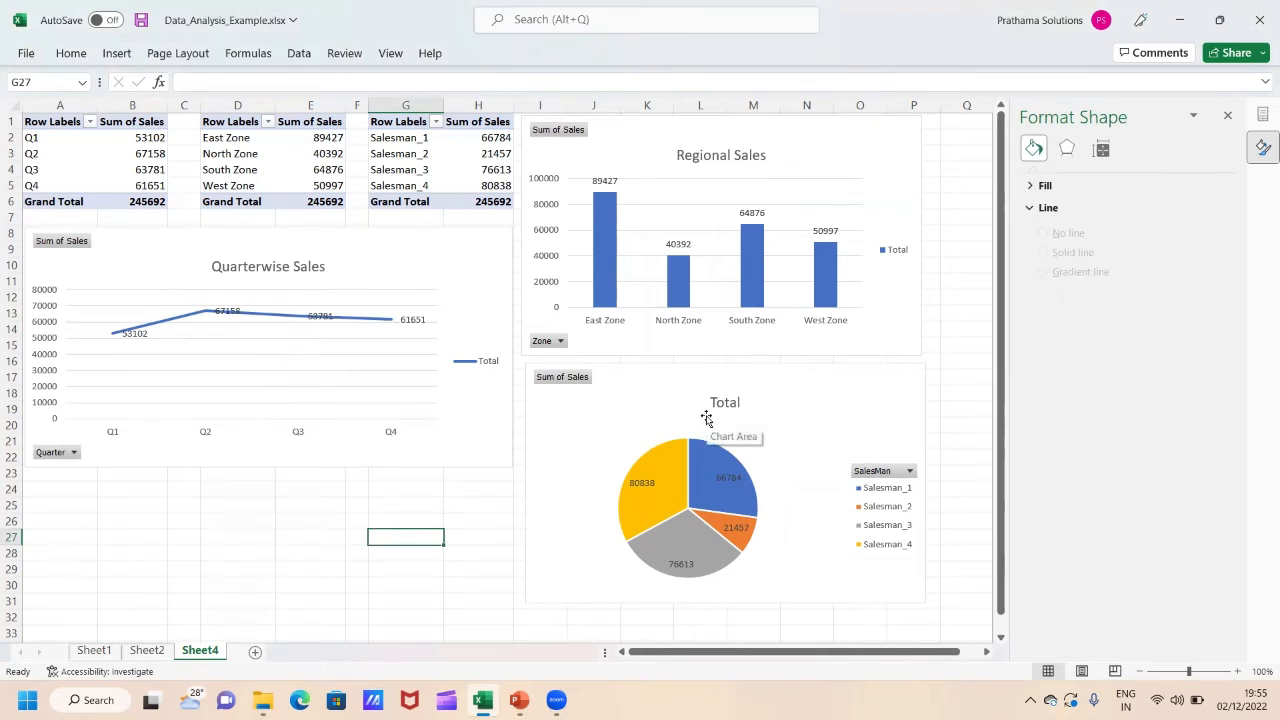
# Change the salesman pie chart's data labels to show percentages instead of values
pyautogui.click(727, 478)
pyautogui.click(1125, 182)
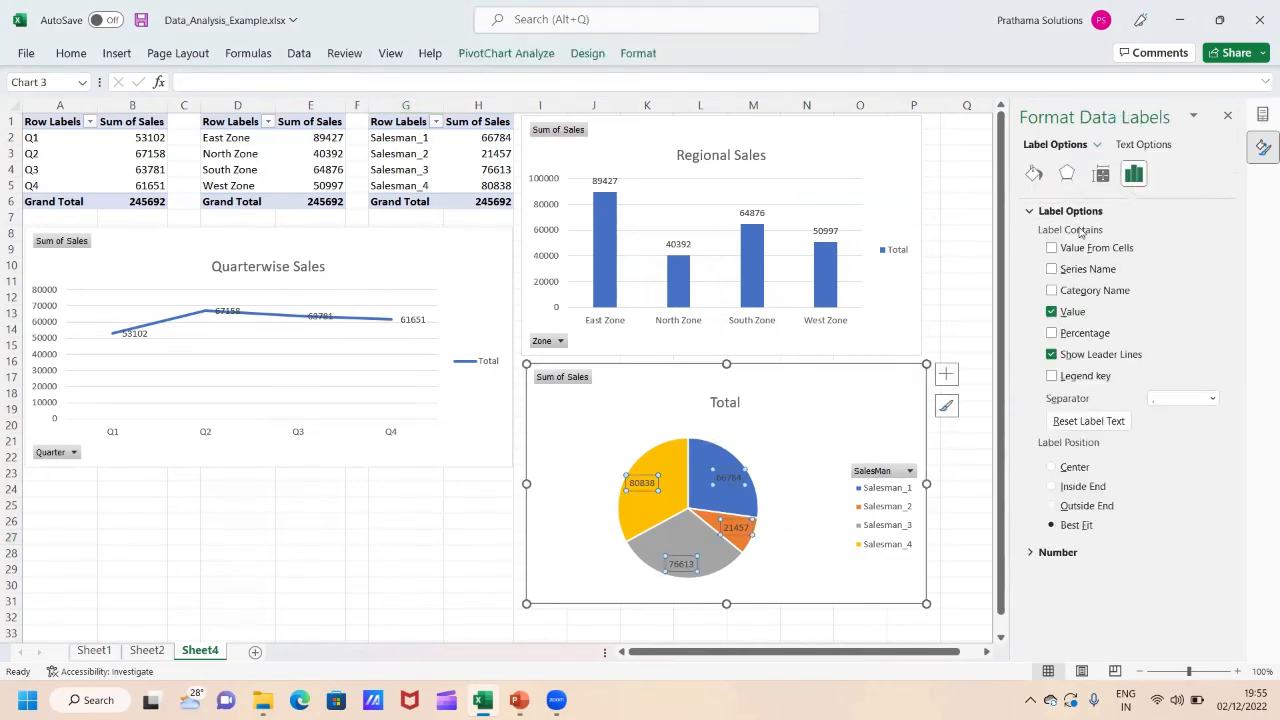
pyautogui.click(1052, 334)
pyautogui.click(1052, 312)
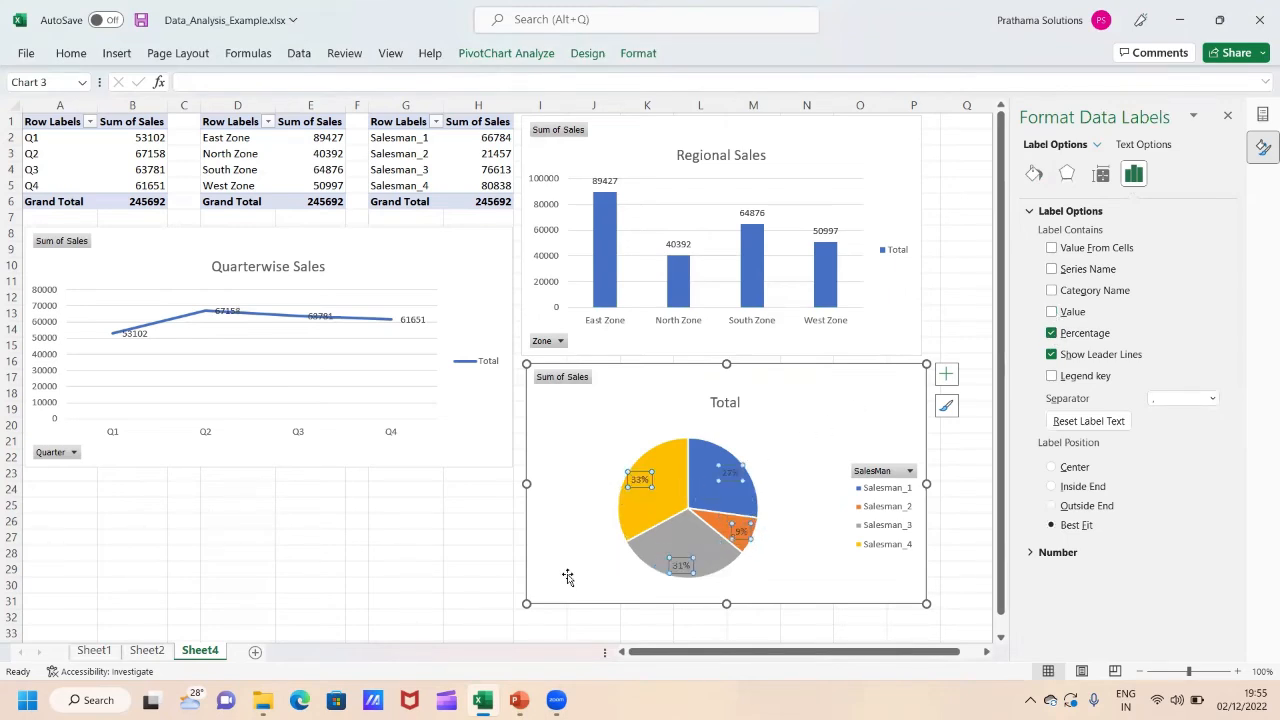
pyautogui.click(445, 553)
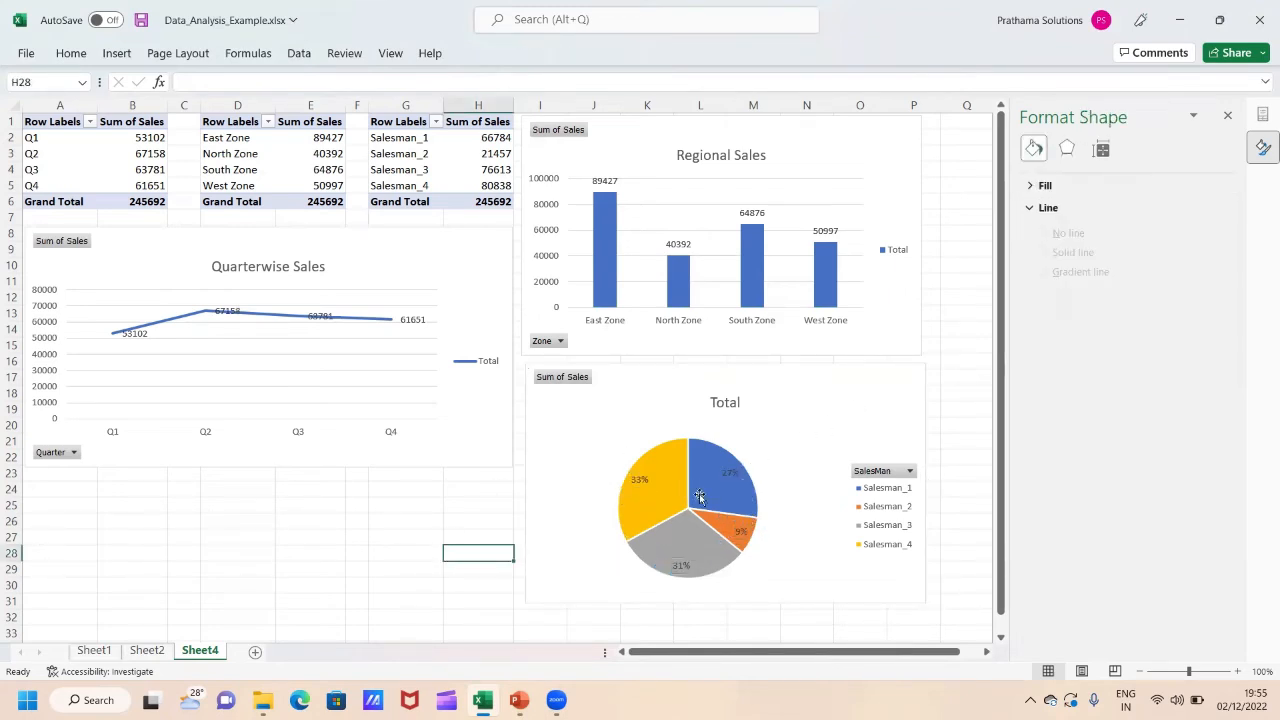
# Give the Regional Sales column chart and the salesman pie chart a solid line border around their chart areas
pyautogui.moveTo(669, 501)
pyautogui.rightClick(857, 135)
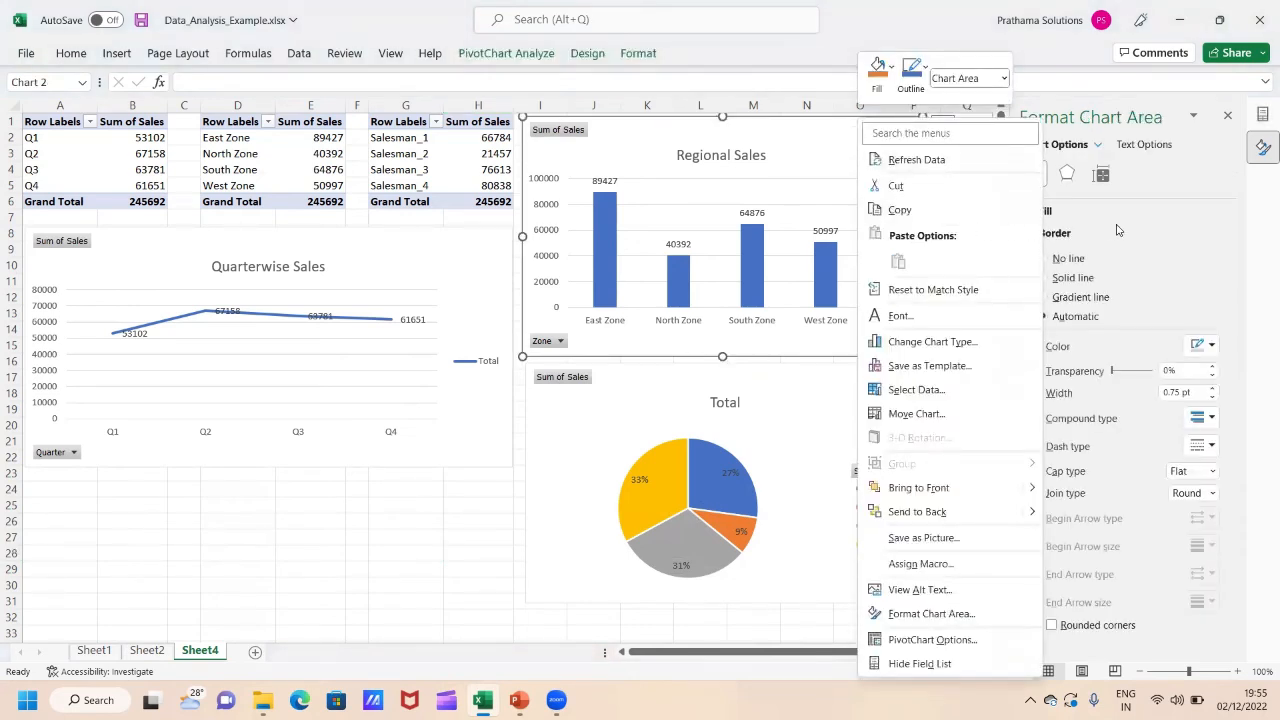
pyautogui.click(1118, 230)
pyautogui.click(1045, 278)
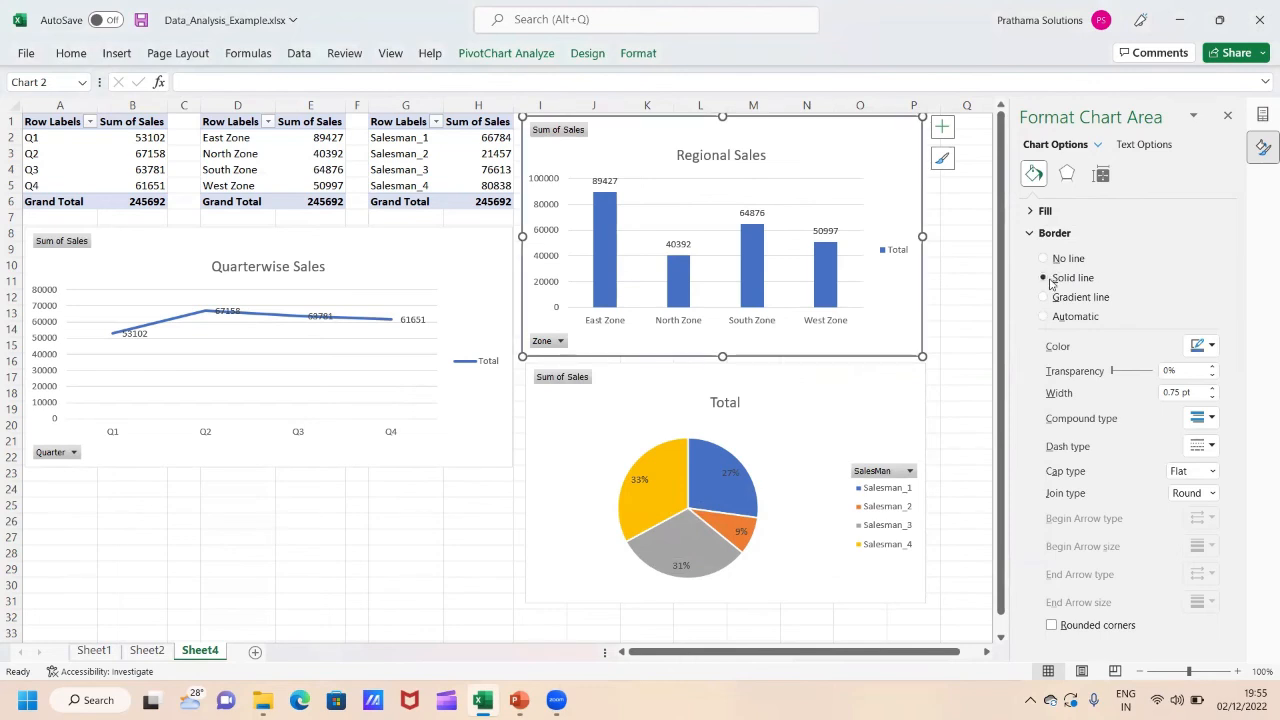
pyautogui.click(880, 372)
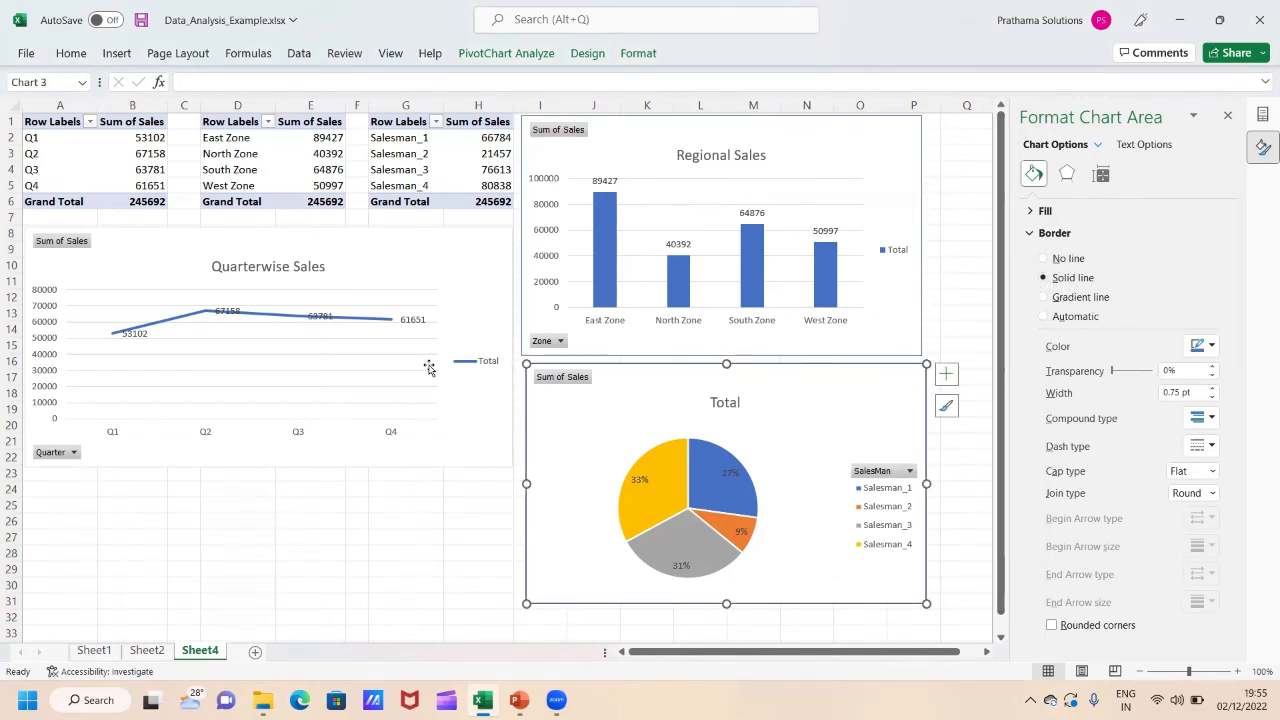
pyautogui.press('Escape')
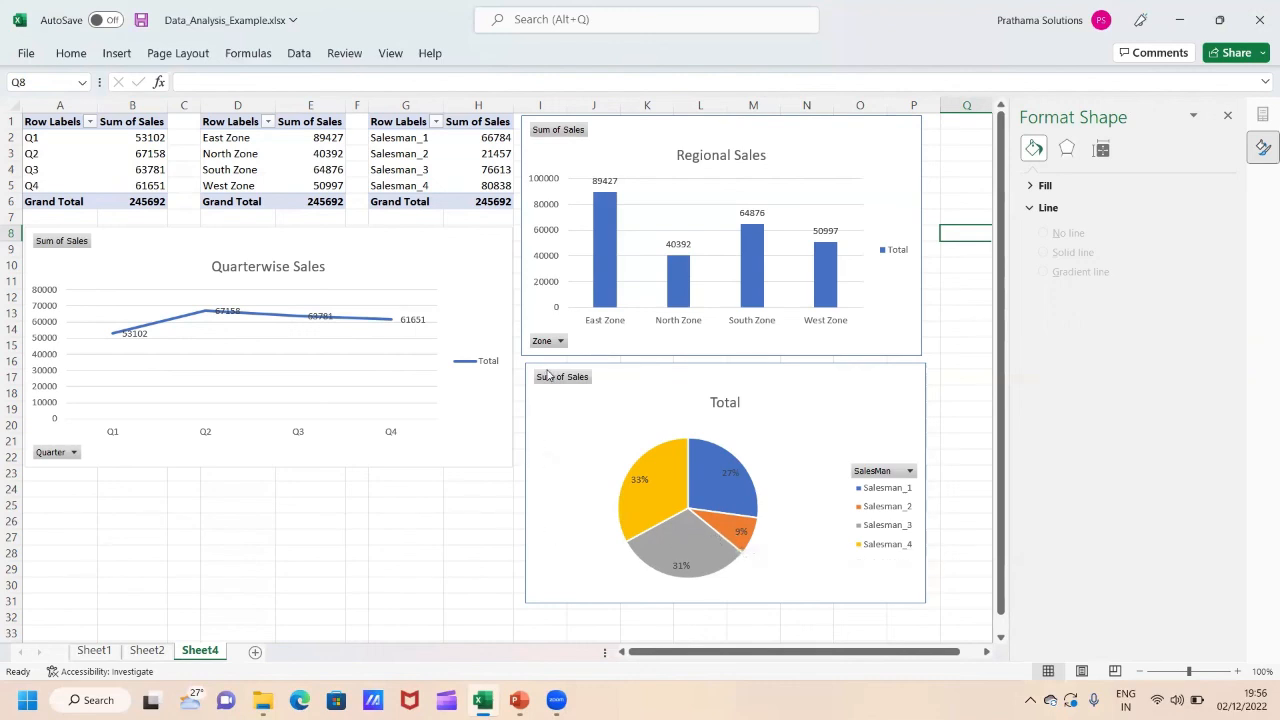
pyautogui.click(242, 509)
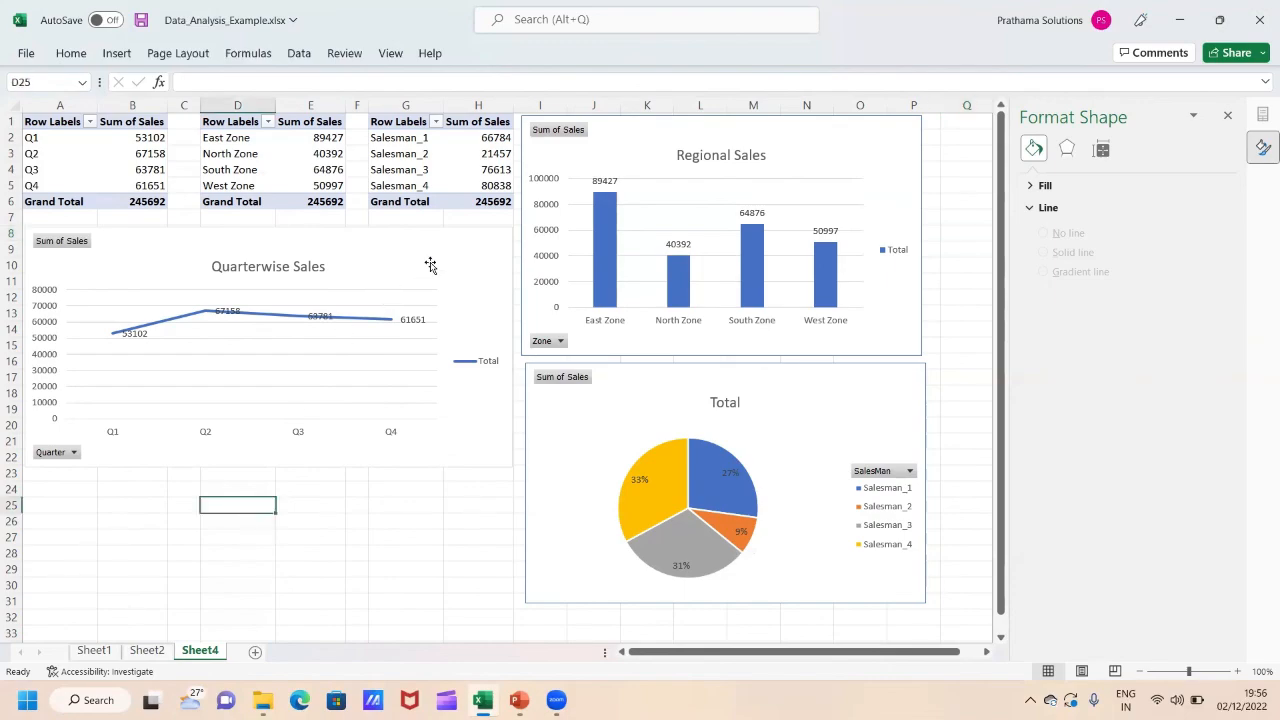